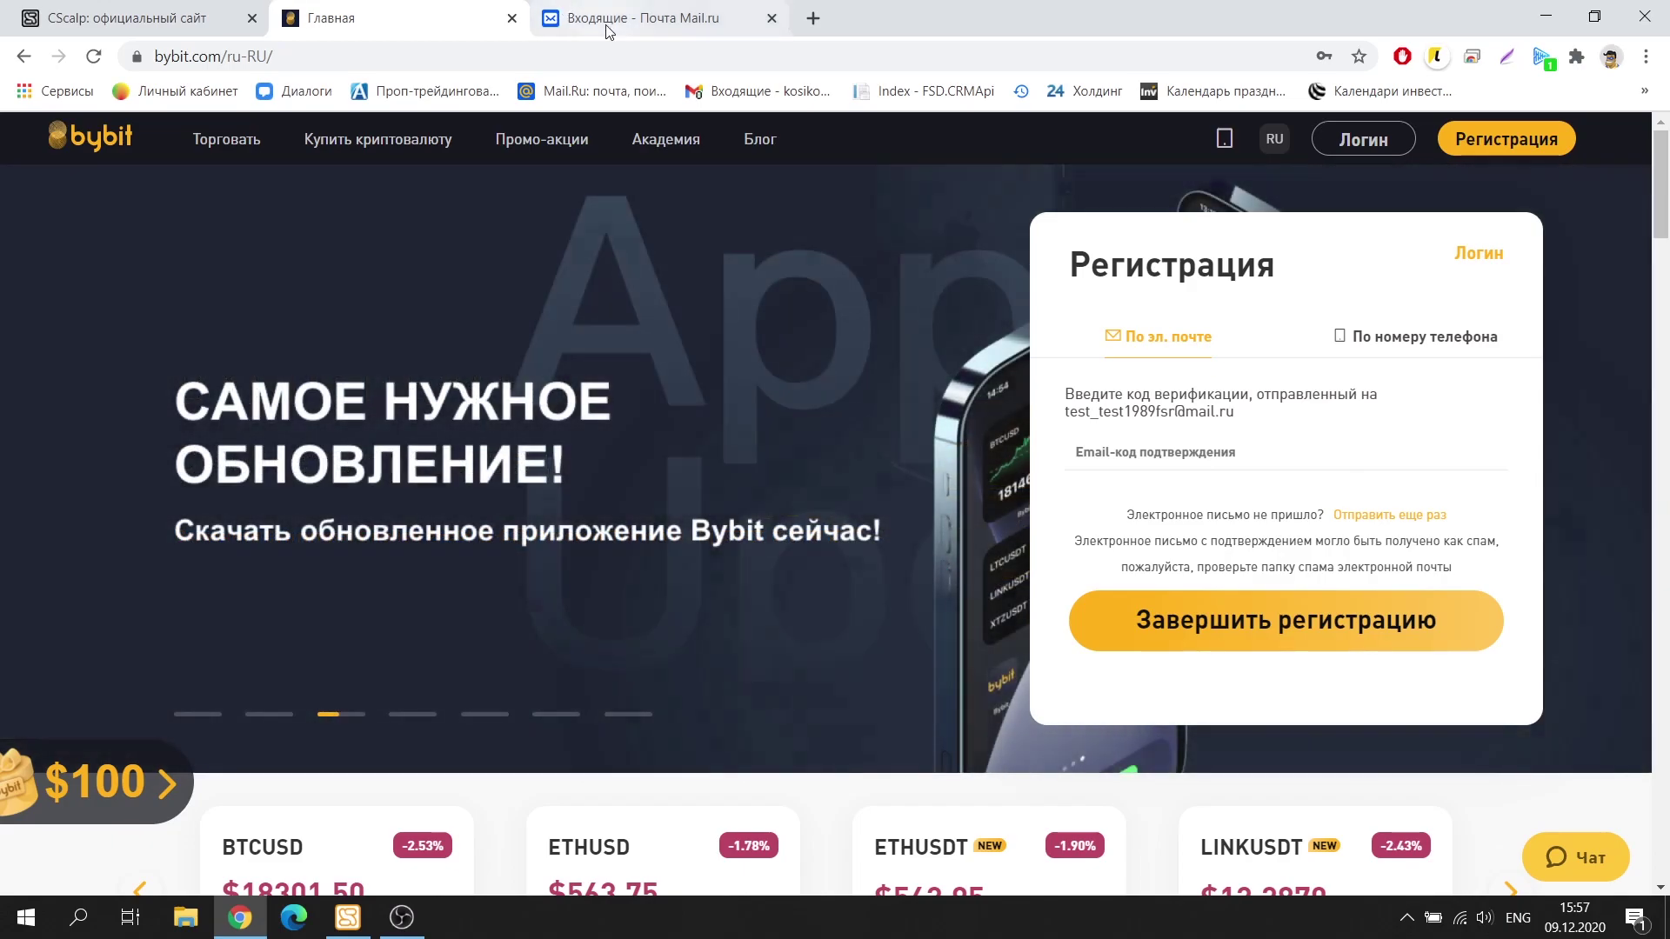
# Copy the verification code from the Bybit authentication e-mail in Mail.ru and return to Bybit
pyautogui.click(644, 17)
pyautogui.click(414, 284)
pyautogui.click(396, 358)
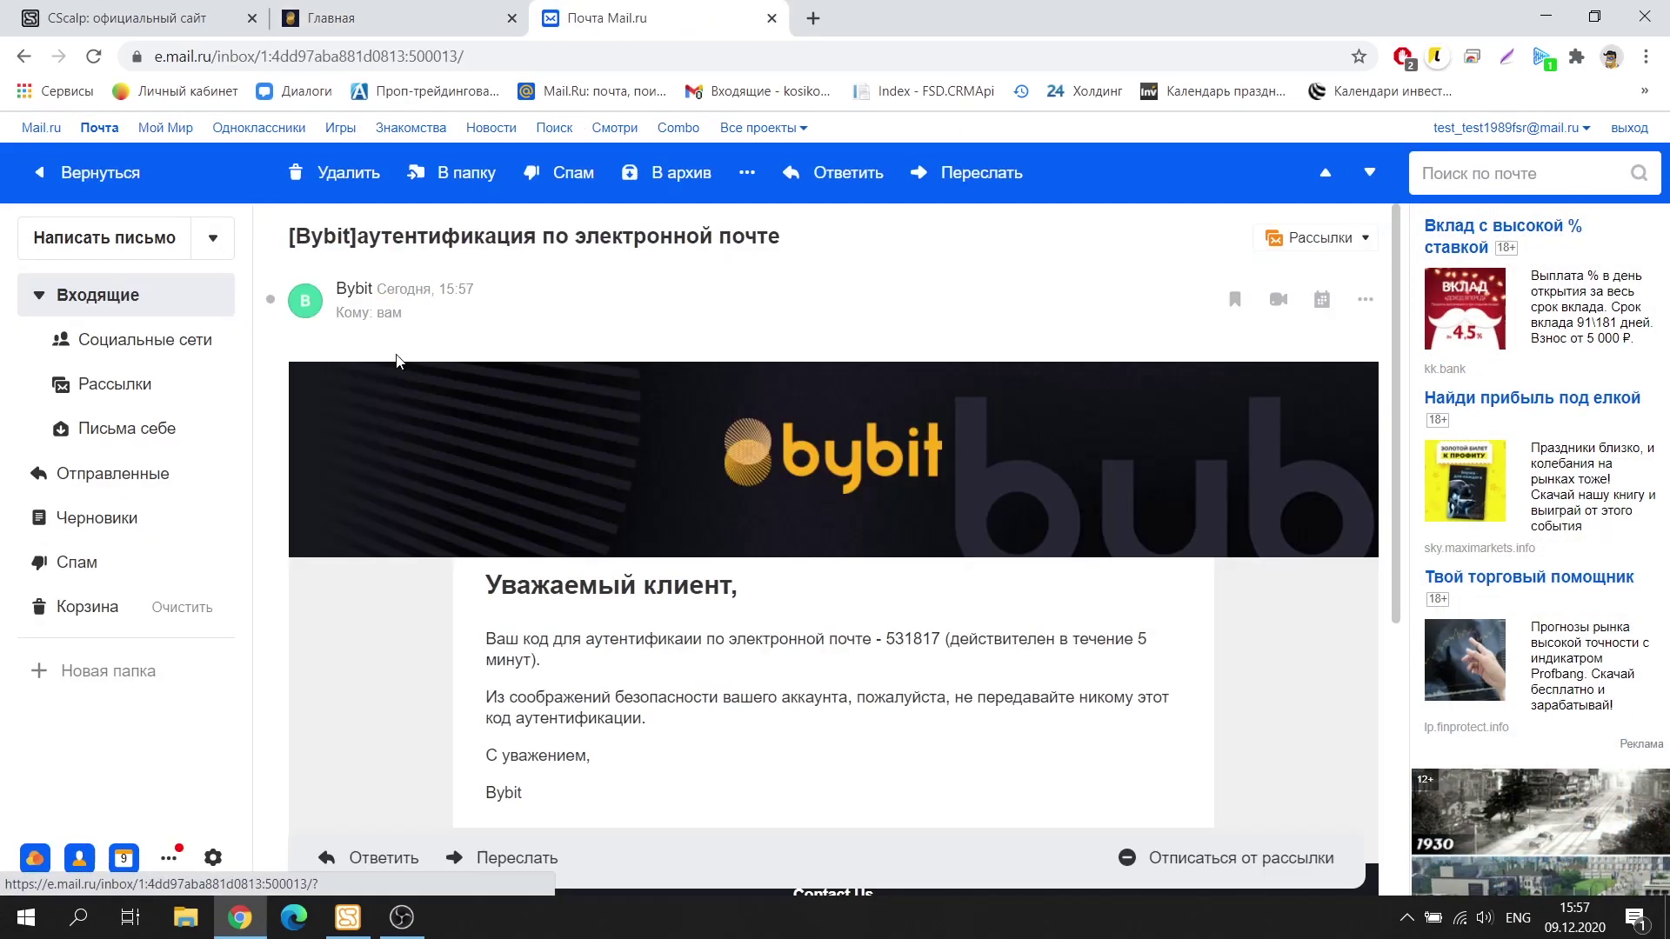
pyautogui.scroll(-3, 734, 442)
pyautogui.doubleClick(904, 414)
pyautogui.hotkey('ctrl', 'c')
pyautogui.click(444, 17)
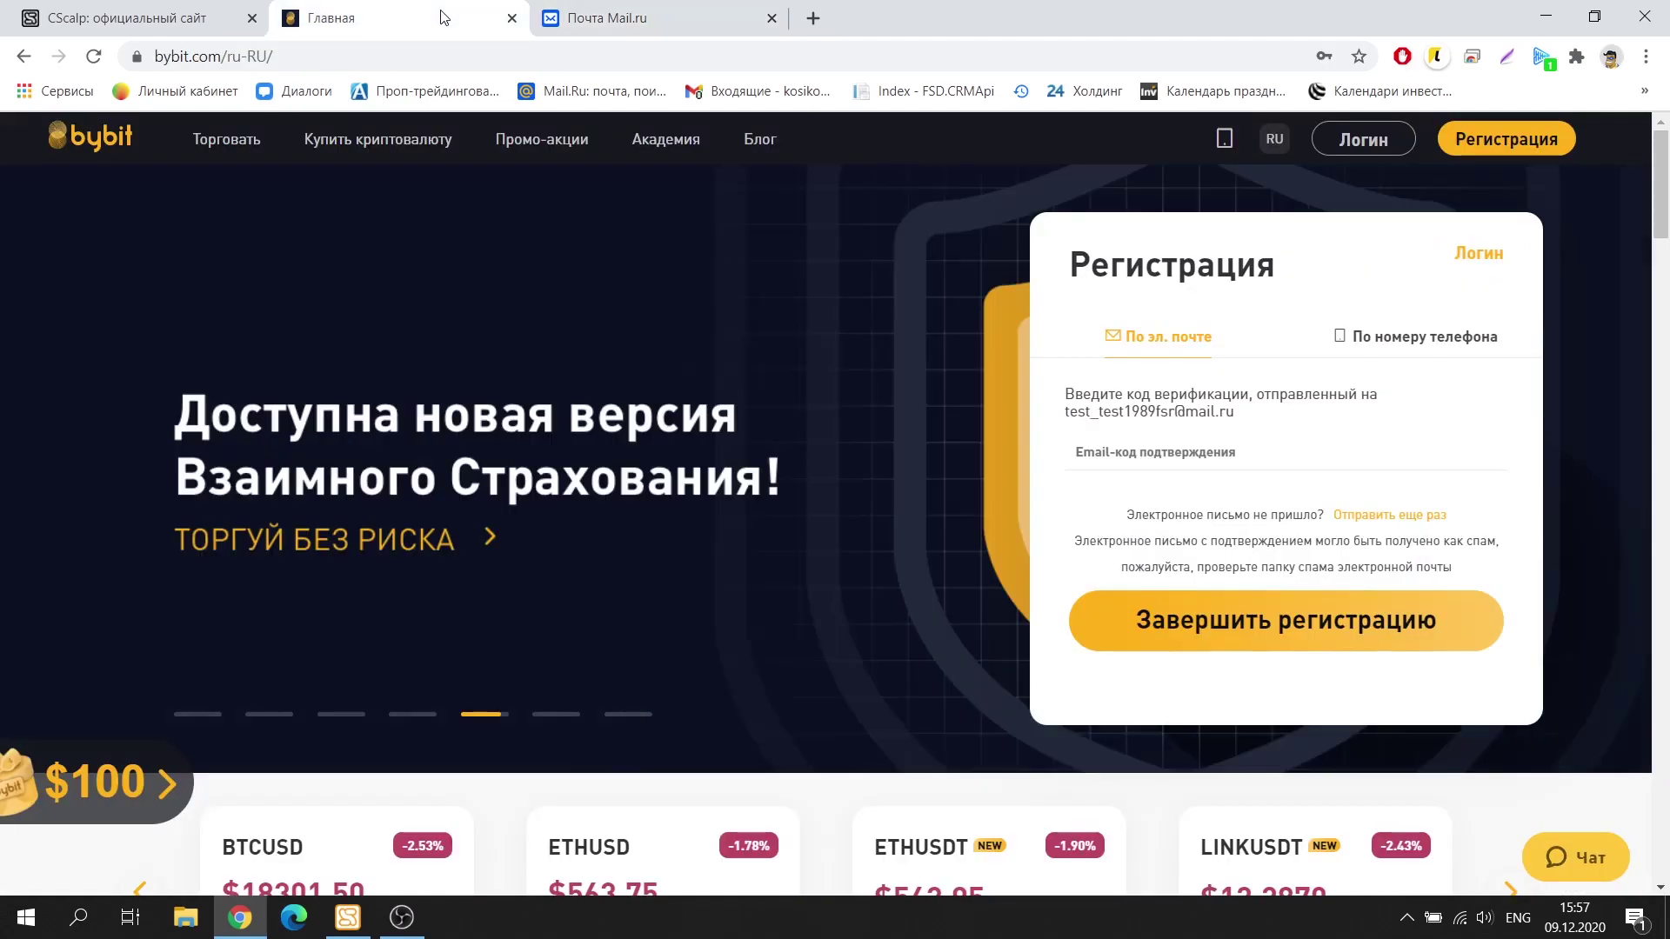
# Paste the e-mailed code, complete registration with Завершить регистрацию, and open the account menu
pyautogui.click(1155, 459)
pyautogui.hotkey('ctrl', 'v')
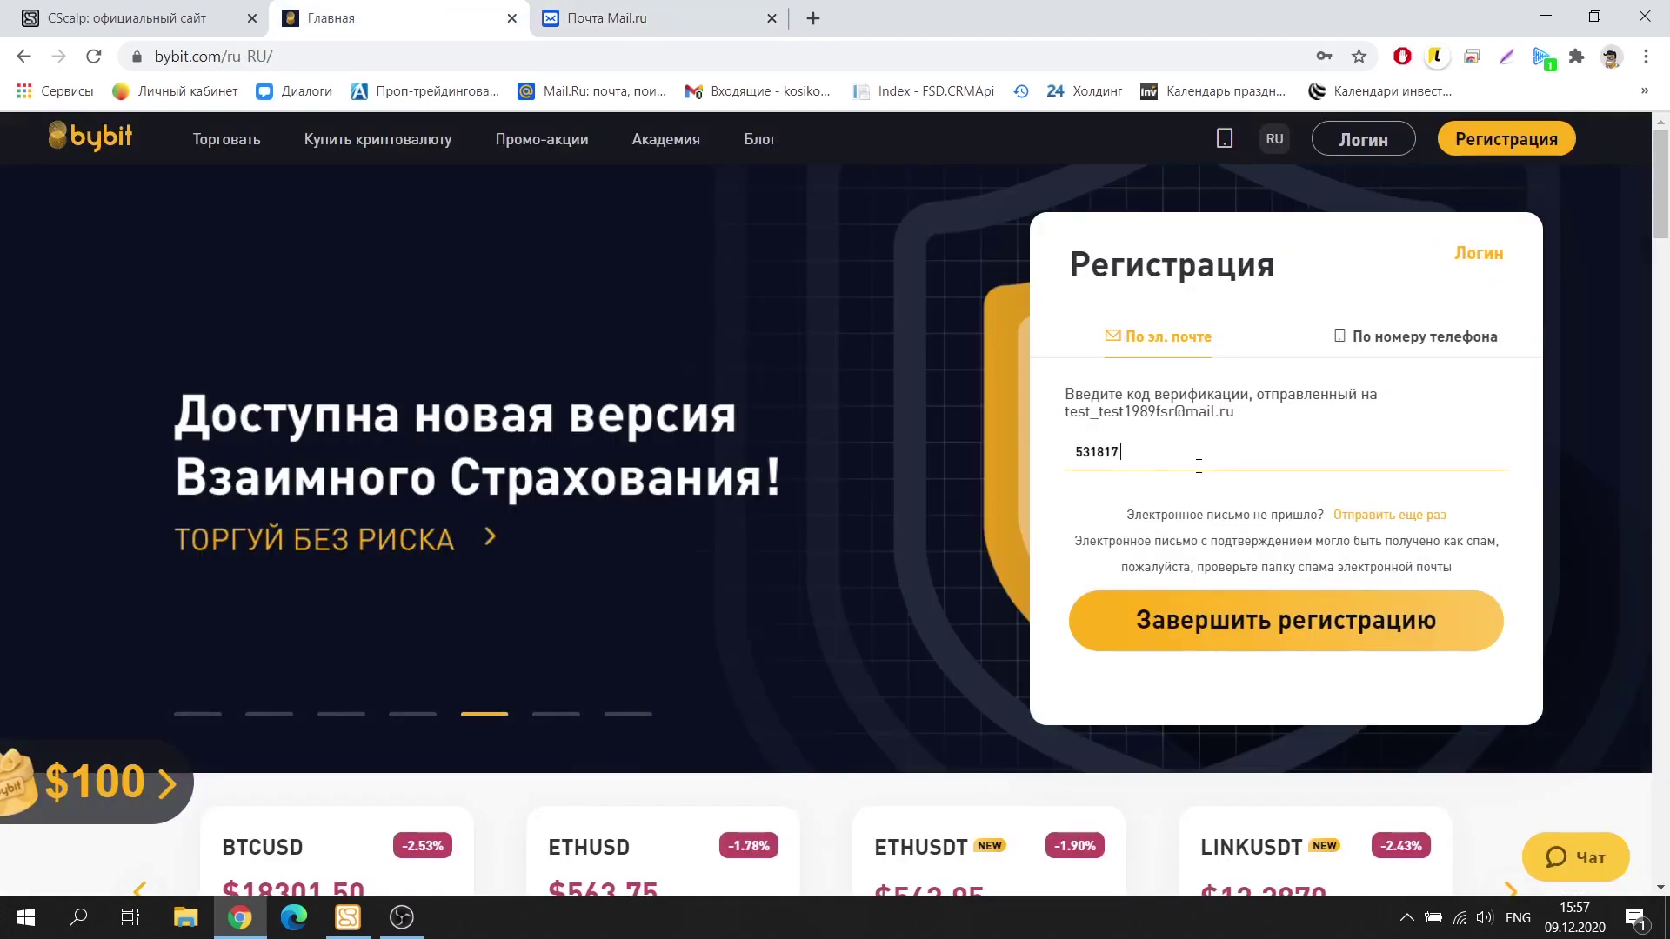
pyautogui.click(1200, 620)
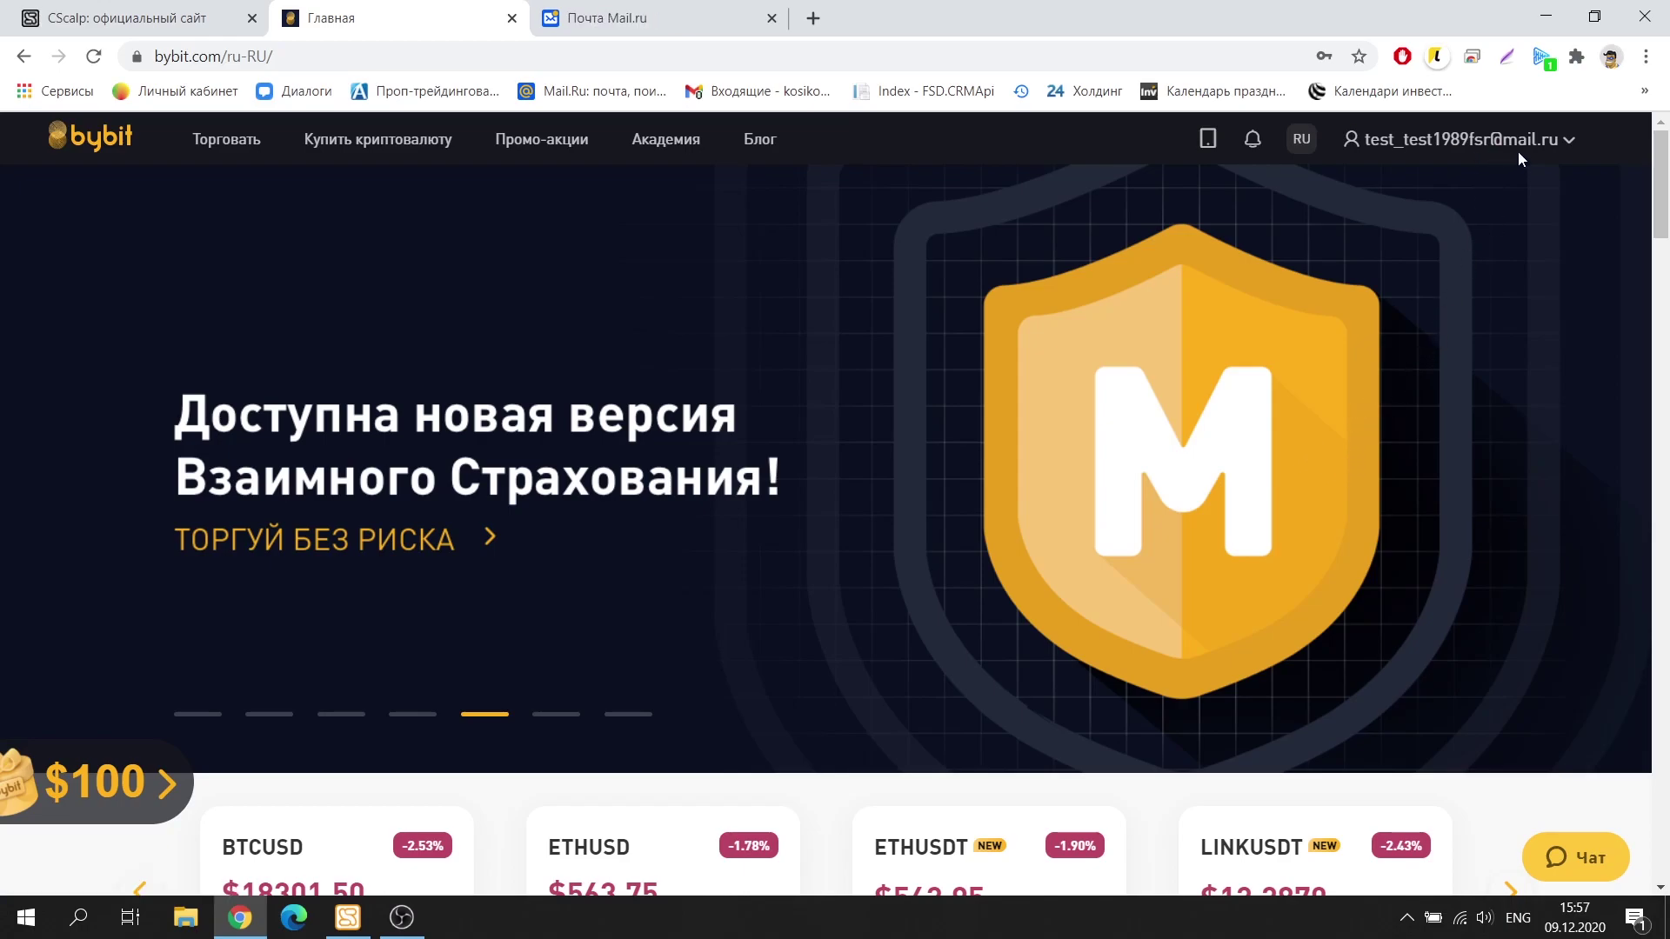
pyautogui.click(1541, 153)
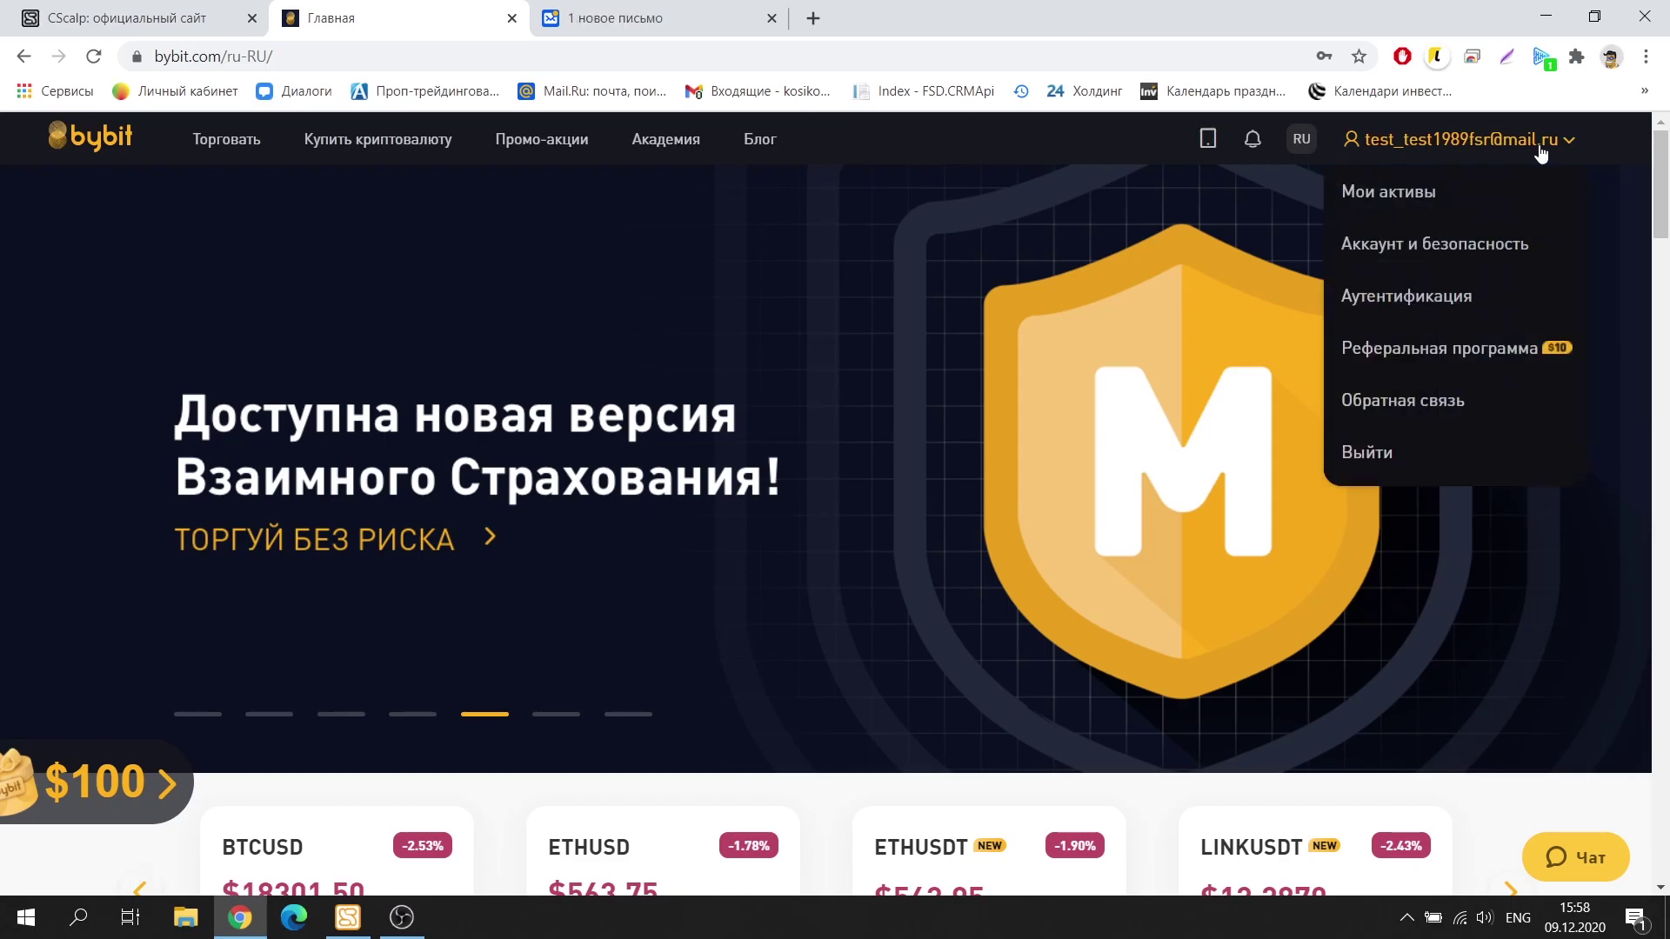
# Open Настройки API under Аккаунт и безопасность and accept the API security notice with Подтверждаю
pyautogui.click(1437, 249)
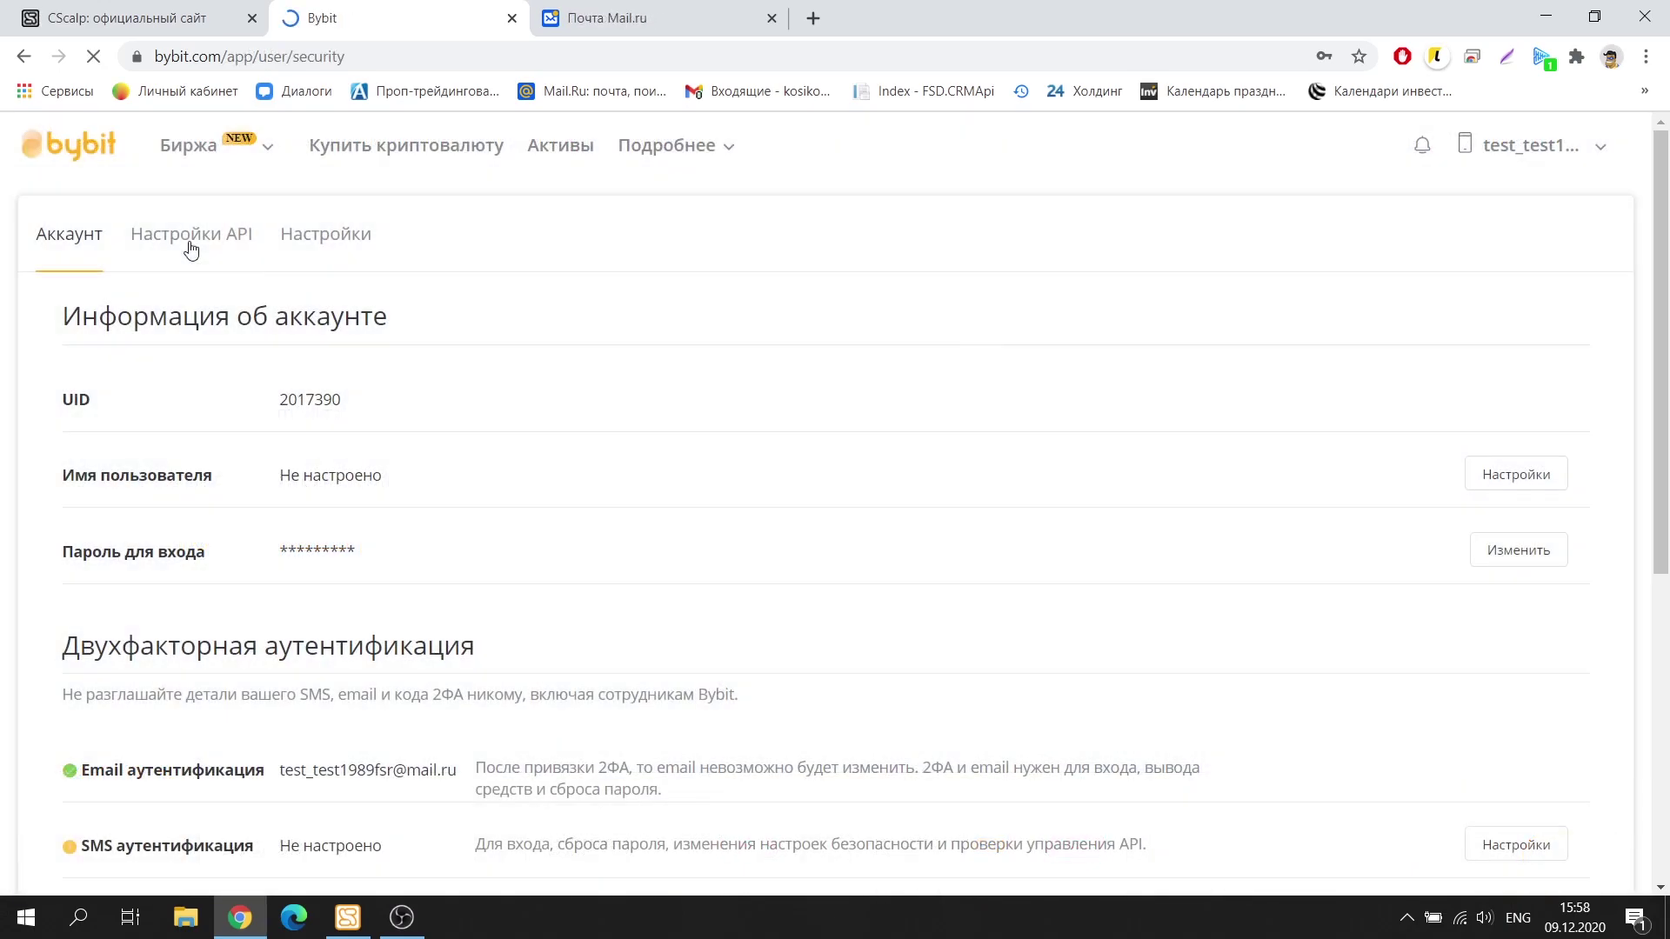
pyautogui.click(189, 242)
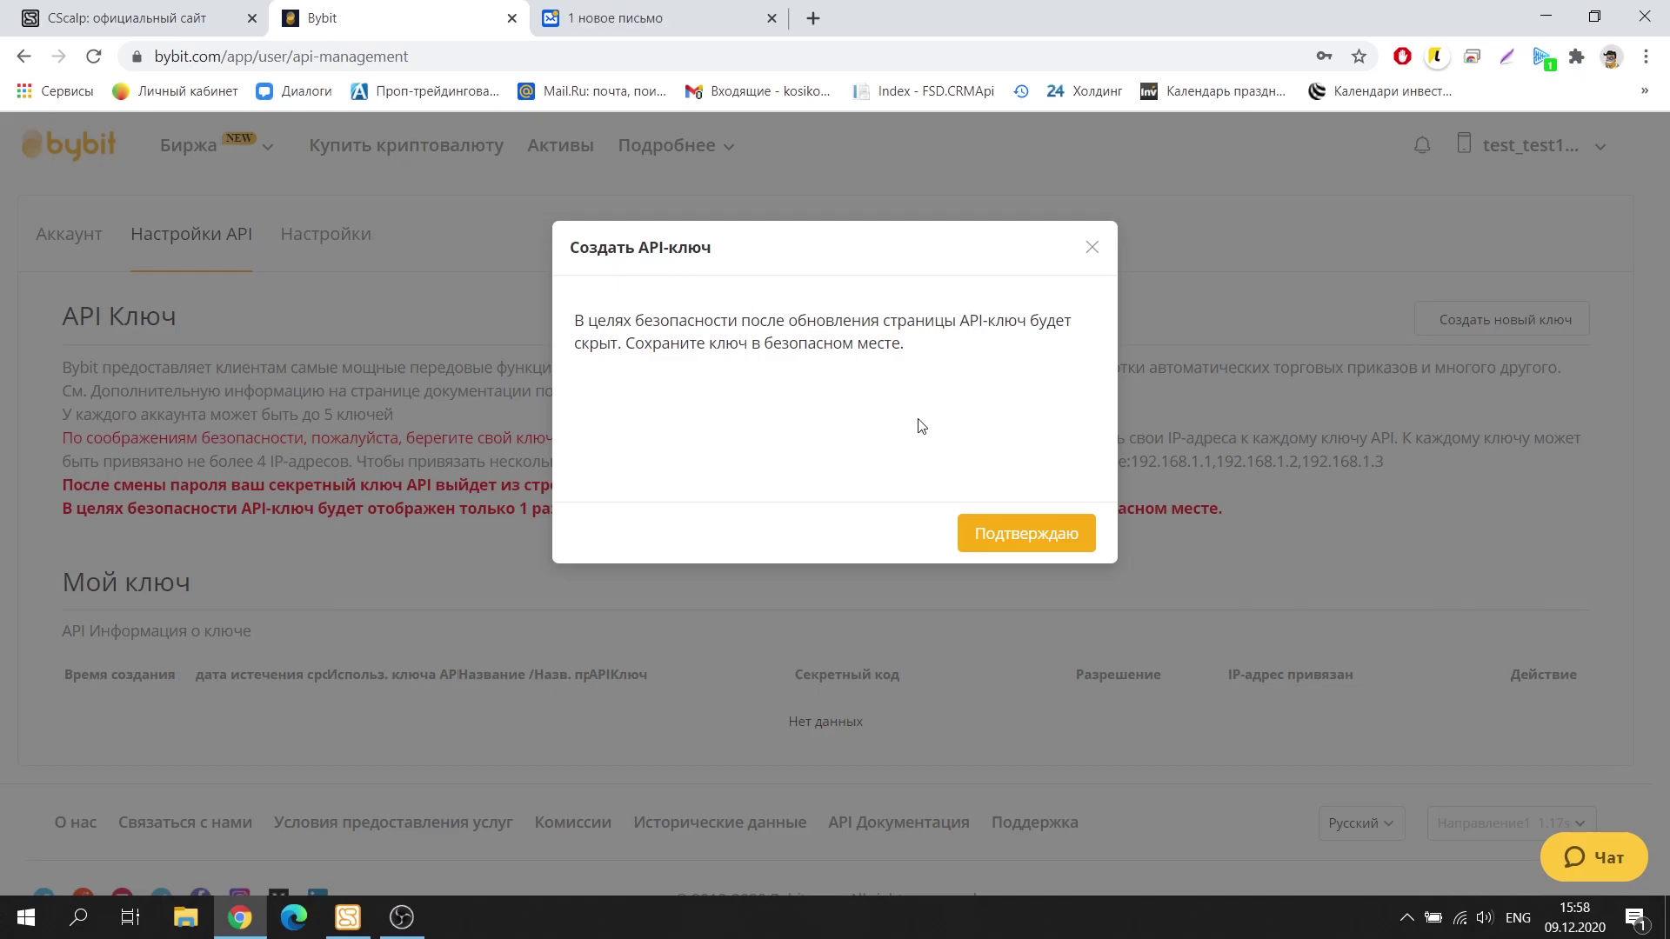
pyautogui.click(1008, 541)
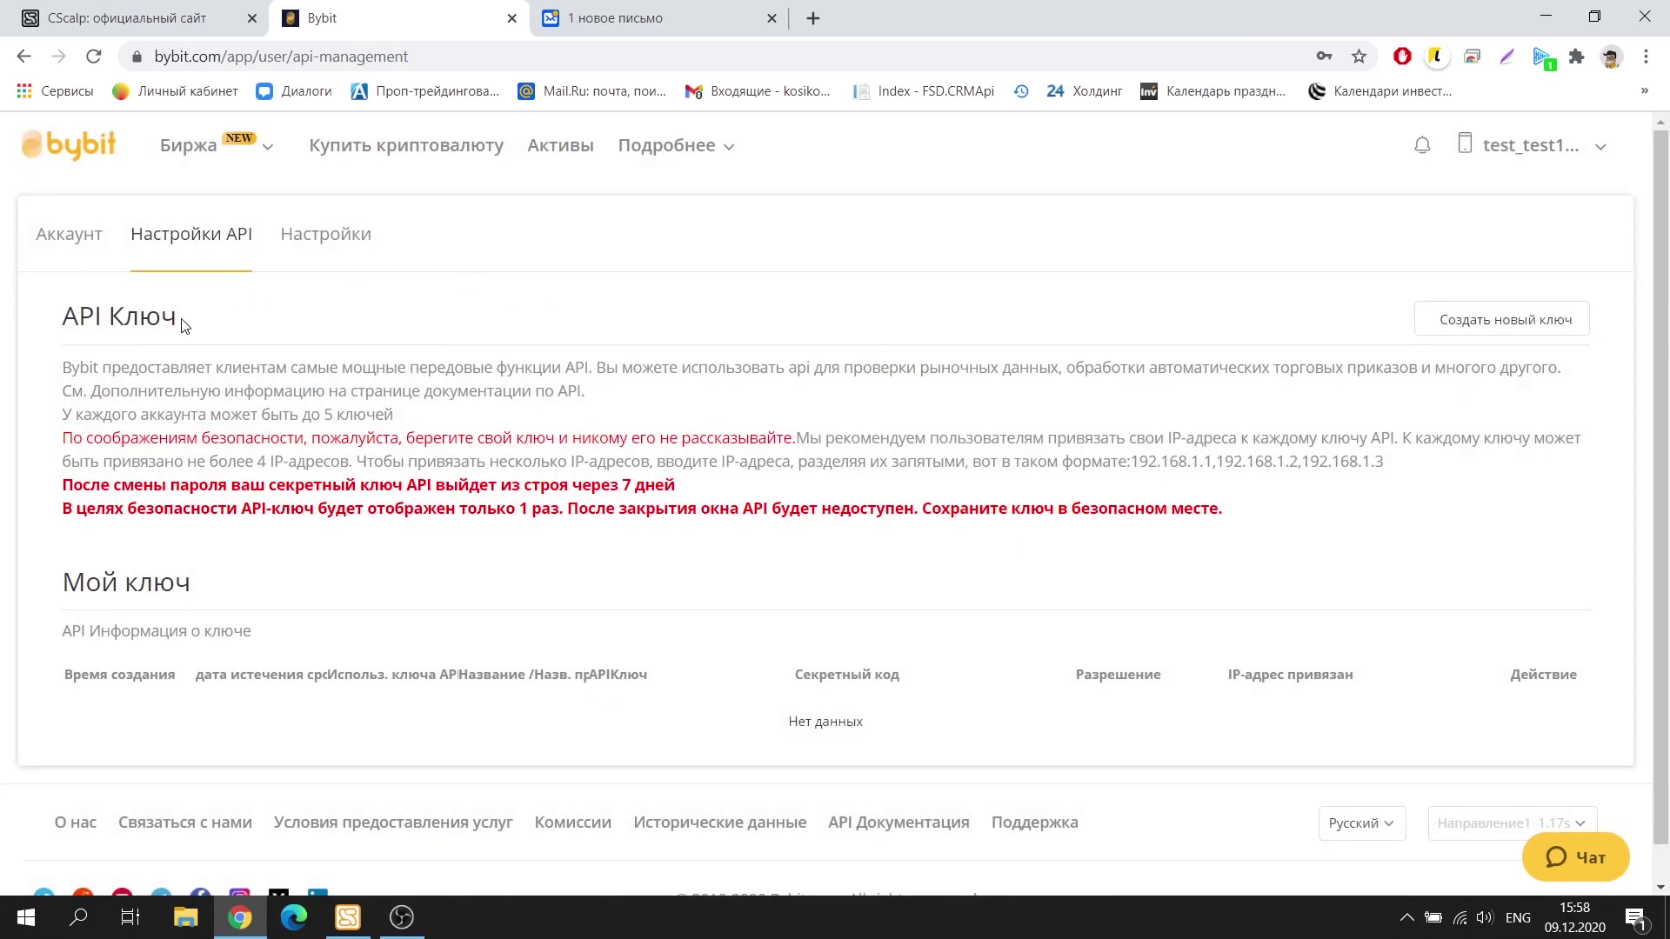
pyautogui.moveTo(59, 370); pyautogui.dragTo(1288, 528)
pyautogui.click(1288, 528)
pyautogui.scroll(-1, 1288, 526)
# Attempt a new API key, find Google authentication Не настроено, and go set it up
pyautogui.click(1488, 285)
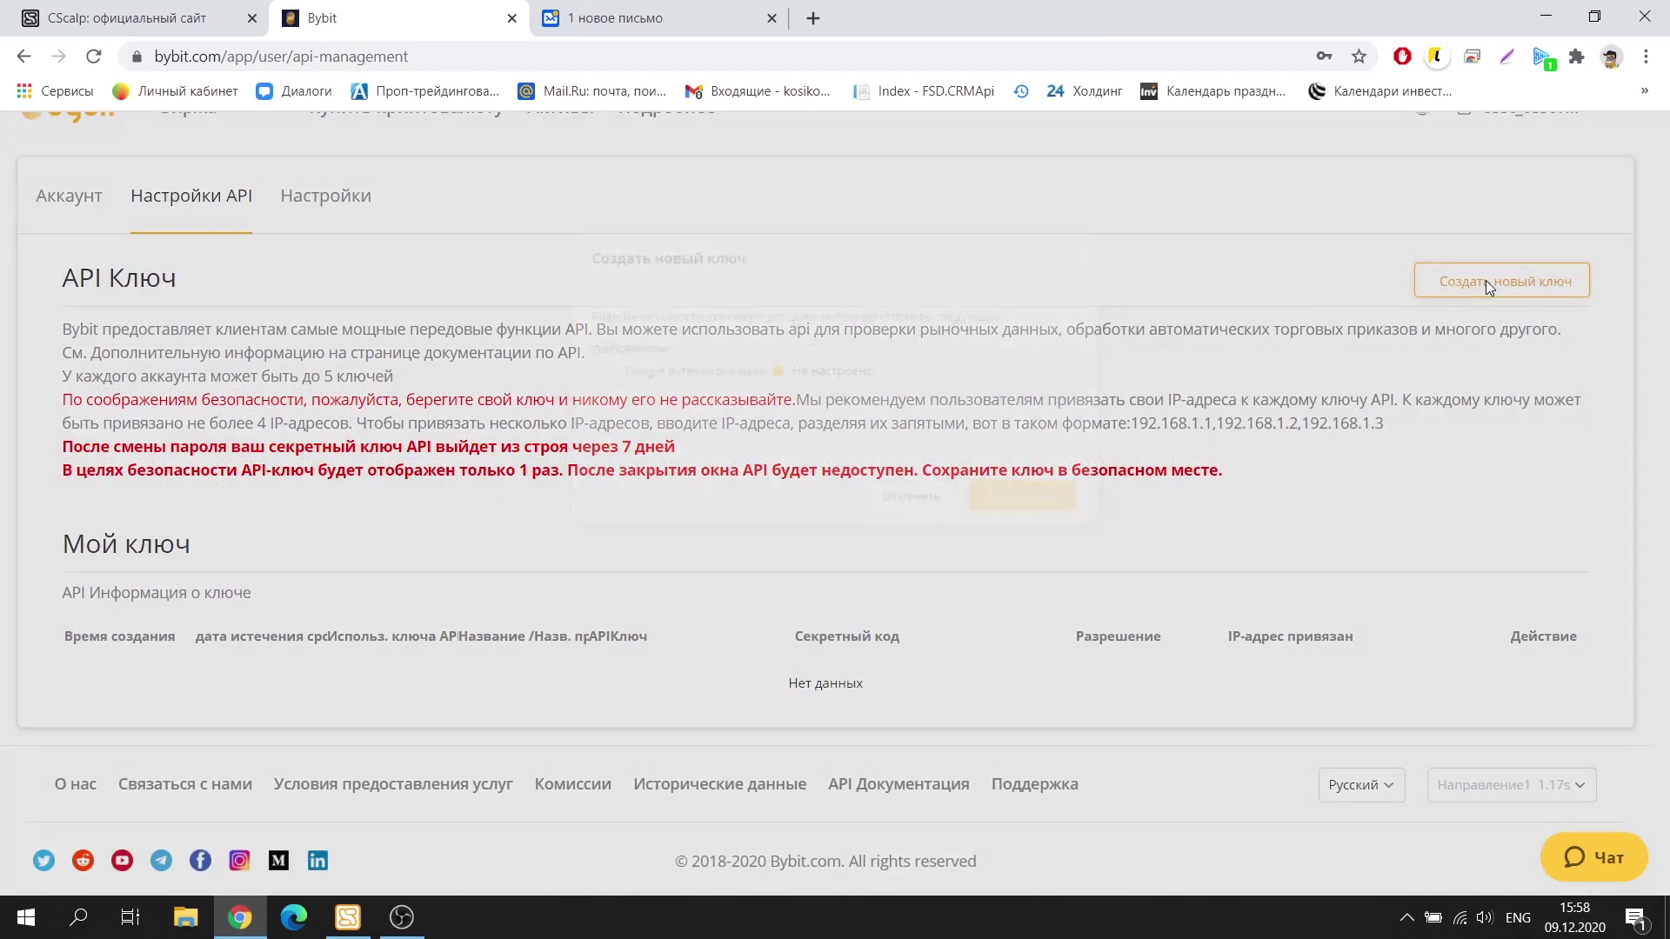
pyautogui.moveTo(569, 250); pyautogui.dragTo(709, 249)
pyautogui.click(709, 298)
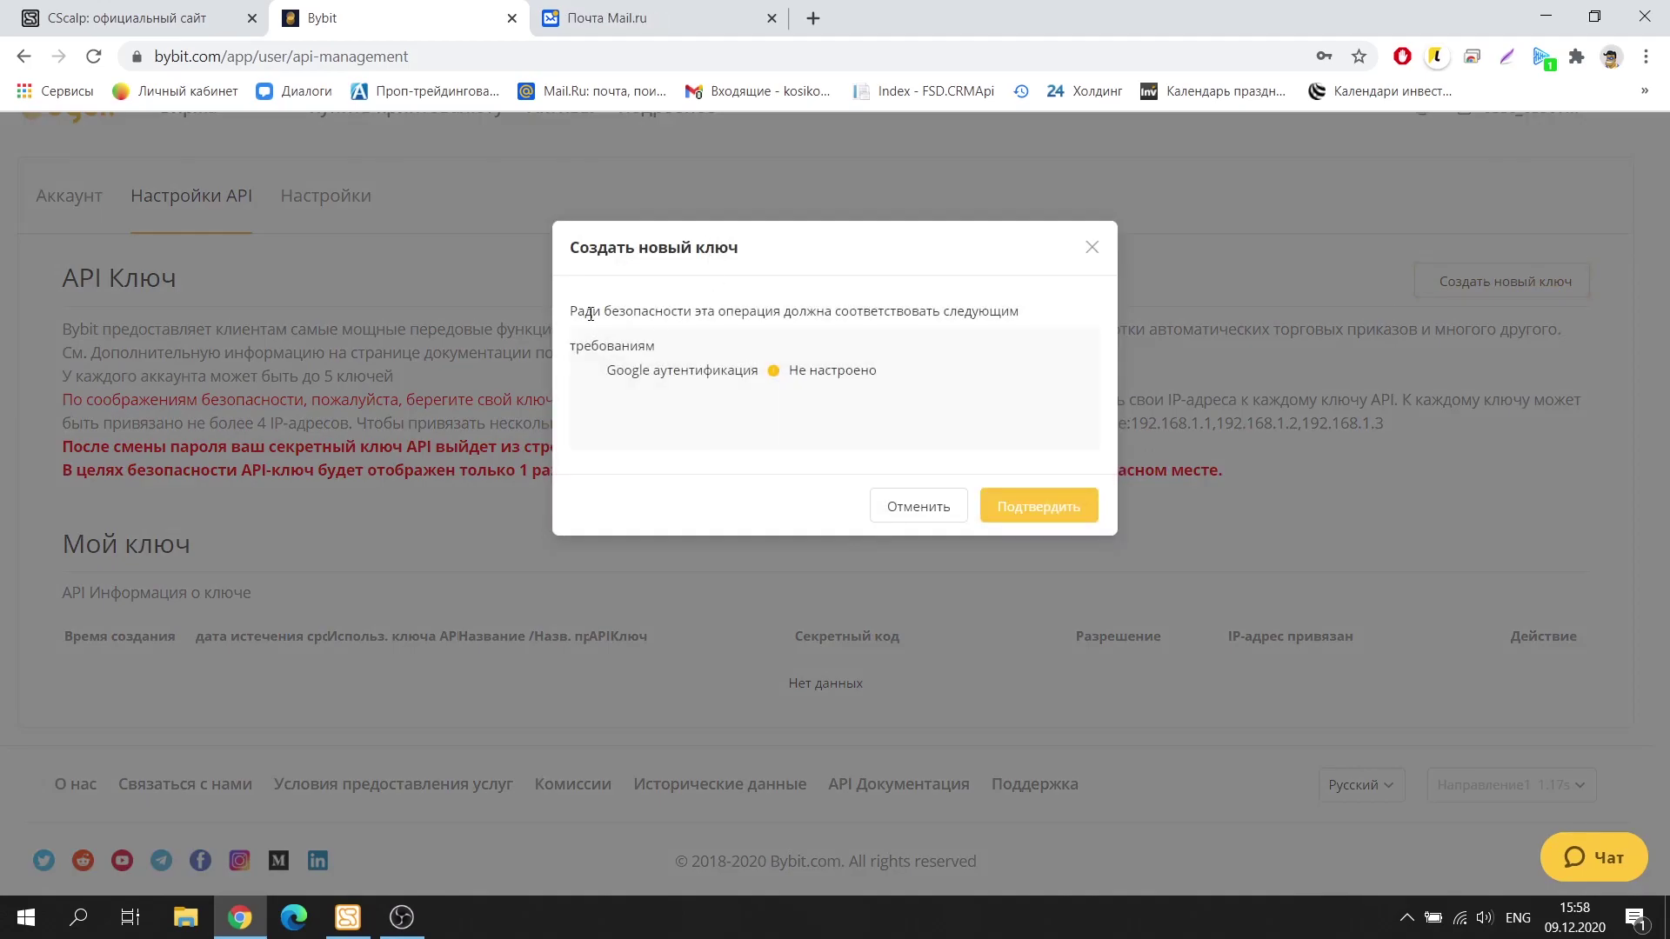
pyautogui.moveTo(607, 370); pyautogui.dragTo(694, 371)
pyautogui.click(701, 367)
pyautogui.moveTo(792, 371); pyautogui.dragTo(884, 376)
pyautogui.click(884, 376)
pyautogui.click(1037, 520)
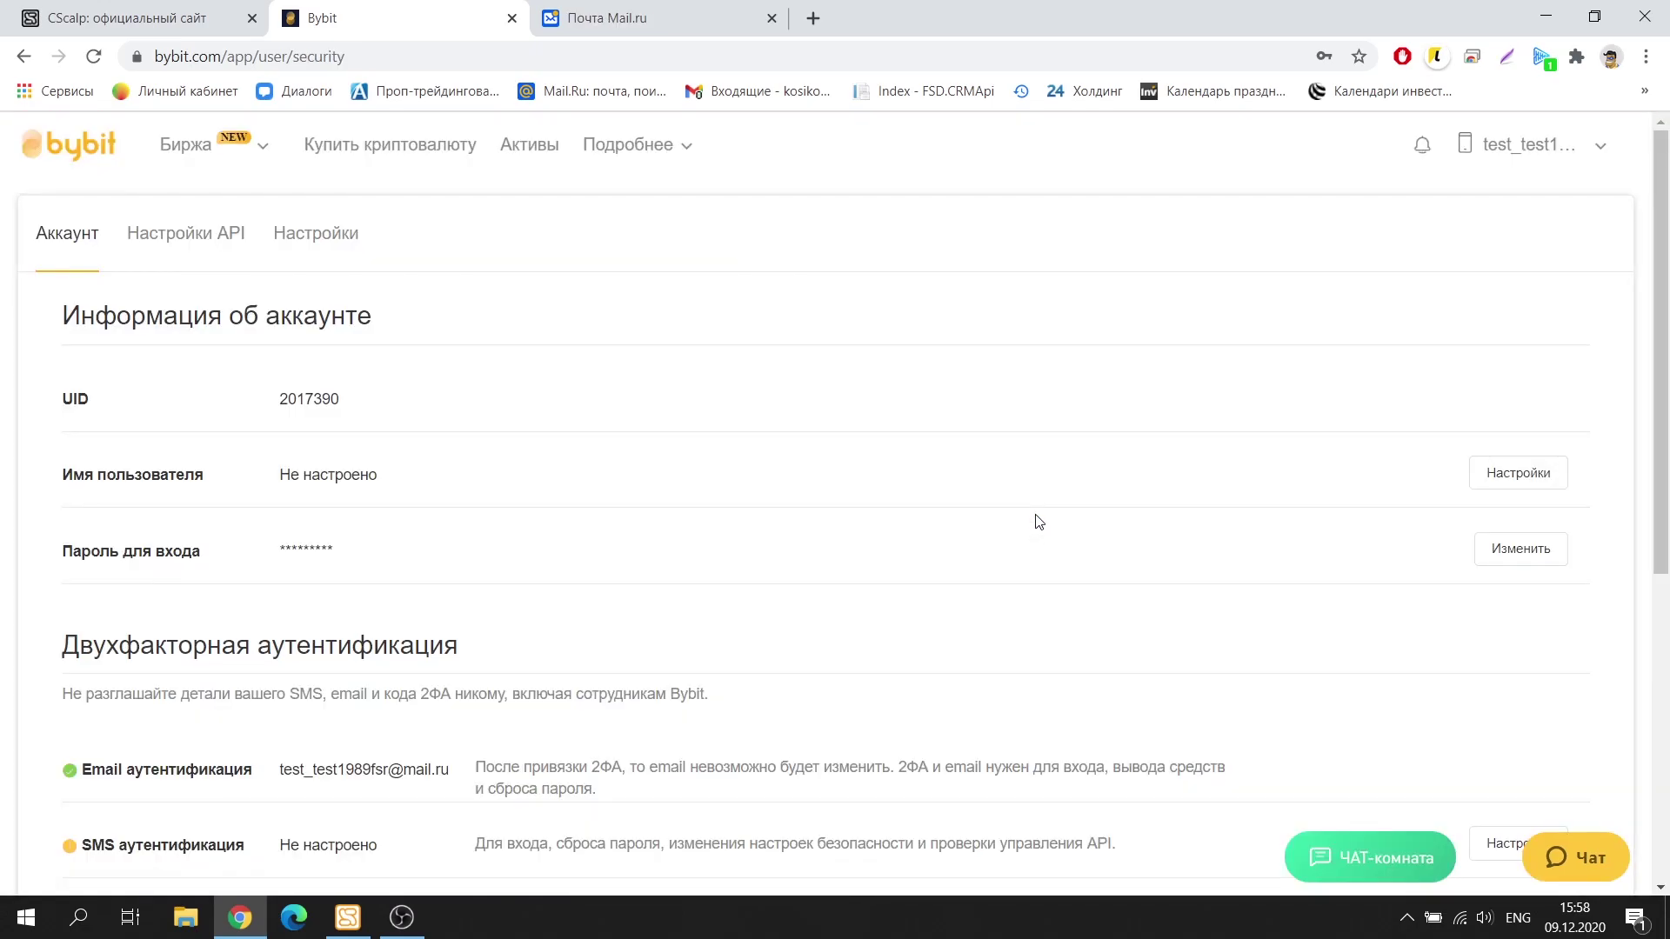
# Start Google authentication setup, request the e-mailed confirmation code, and switch to the Mail.ru inbox
pyautogui.scroll(-1, 644, 509)
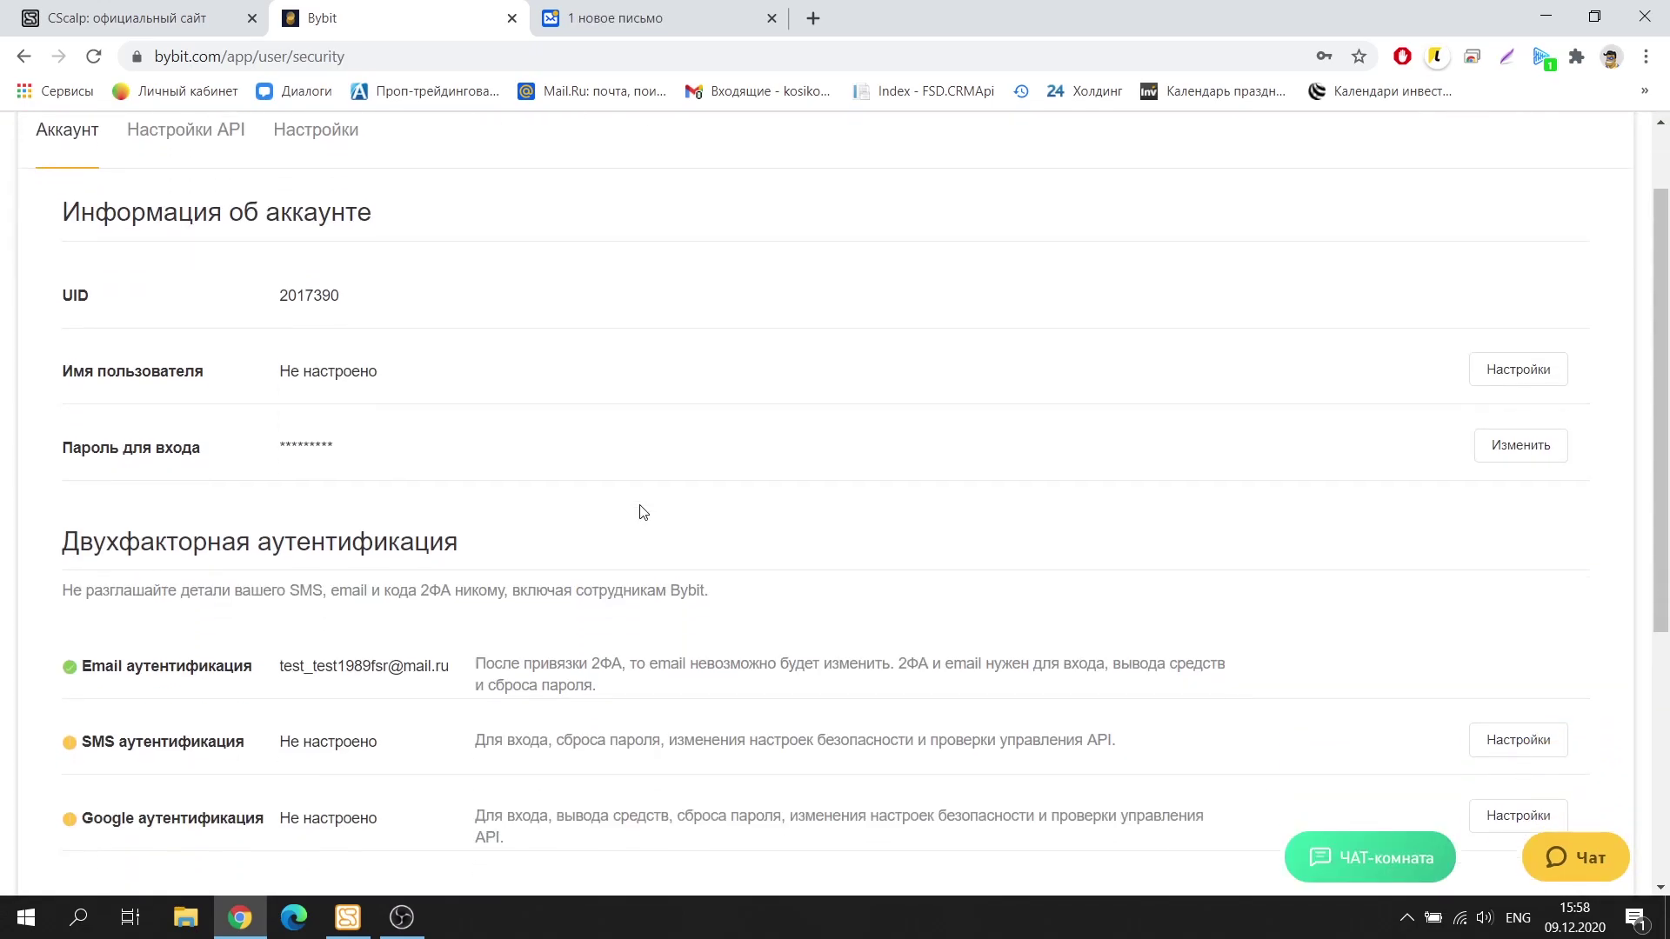
pyautogui.scroll(1, 1118, 316)
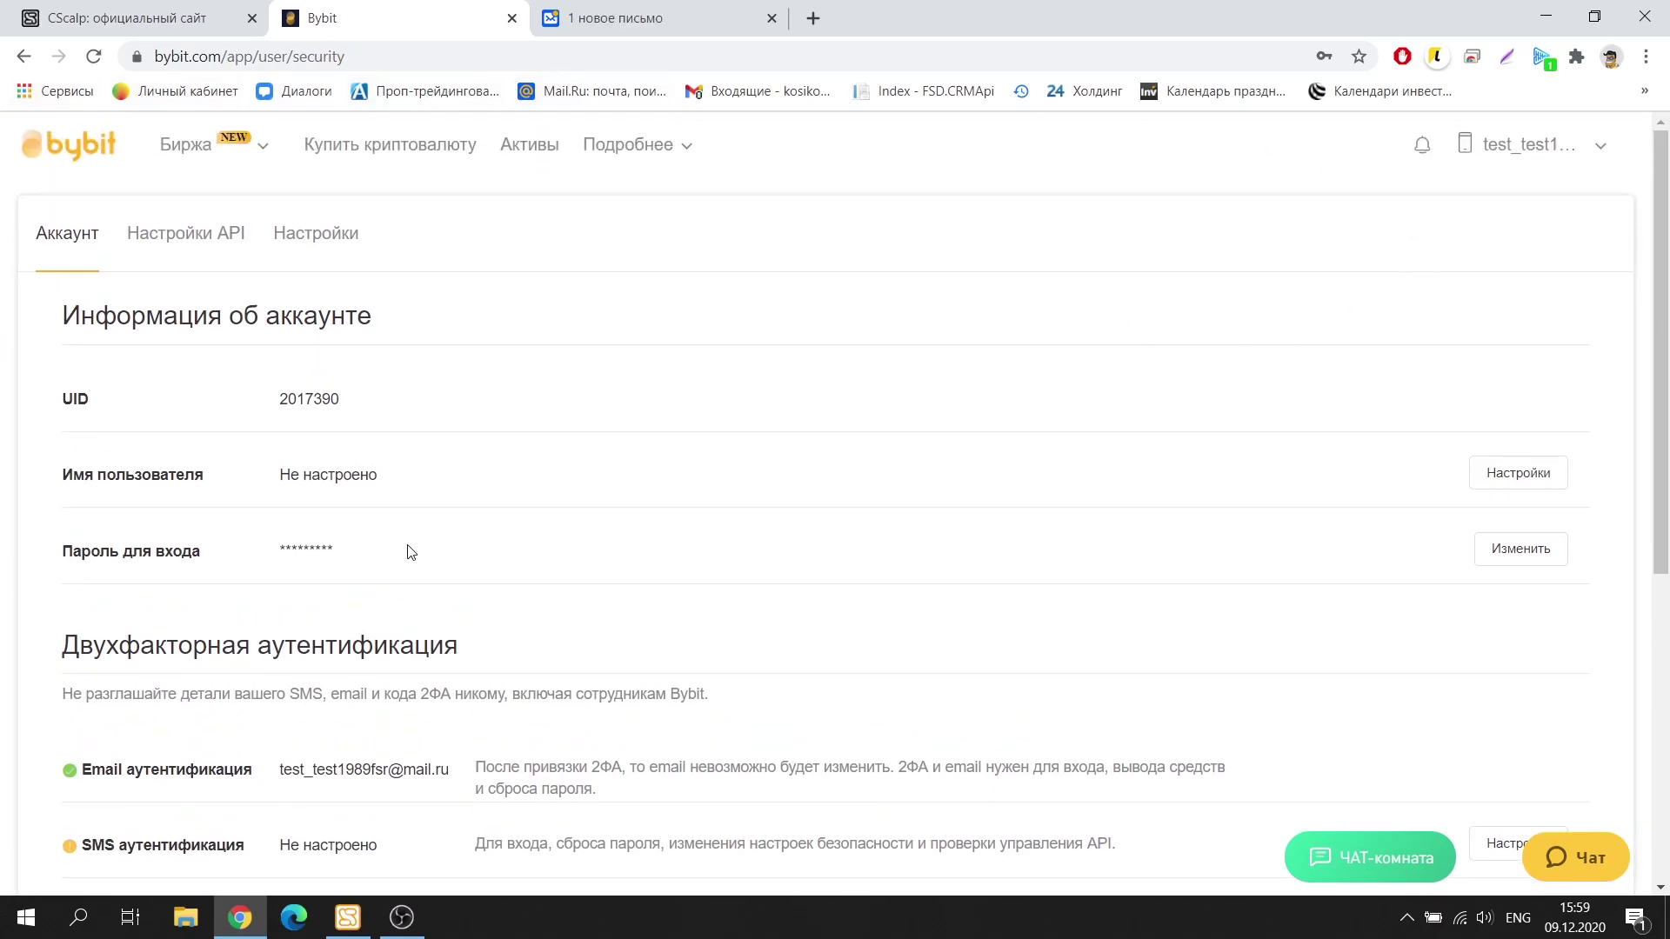
pyautogui.scroll(-3, 626, 478)
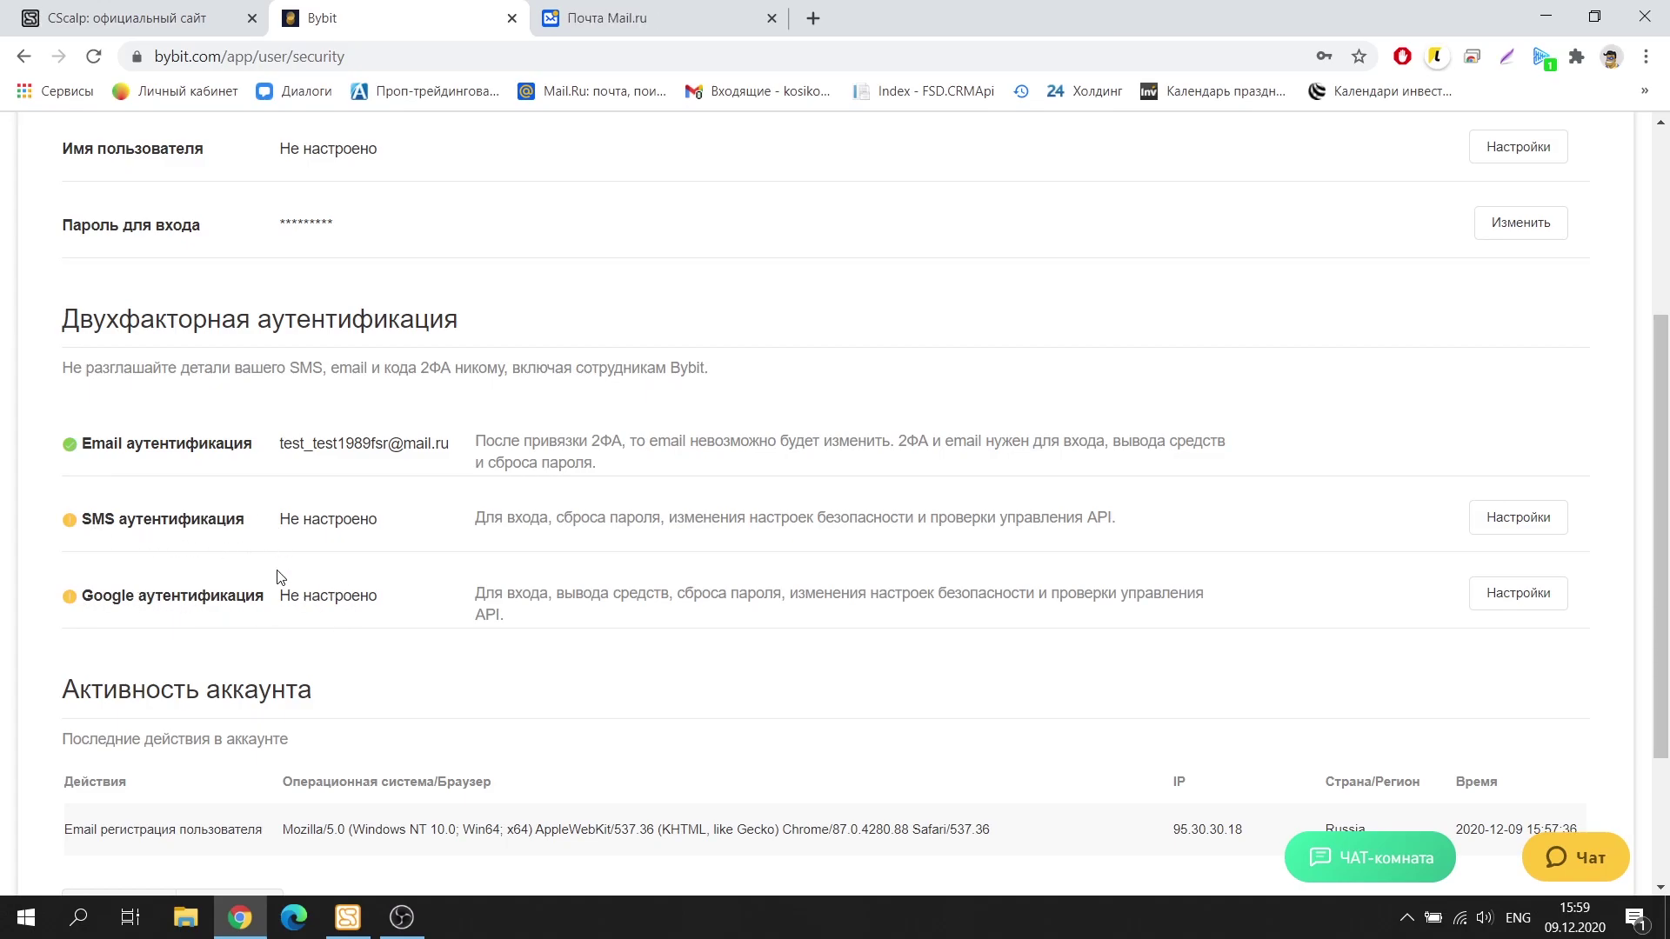
pyautogui.click(1502, 606)
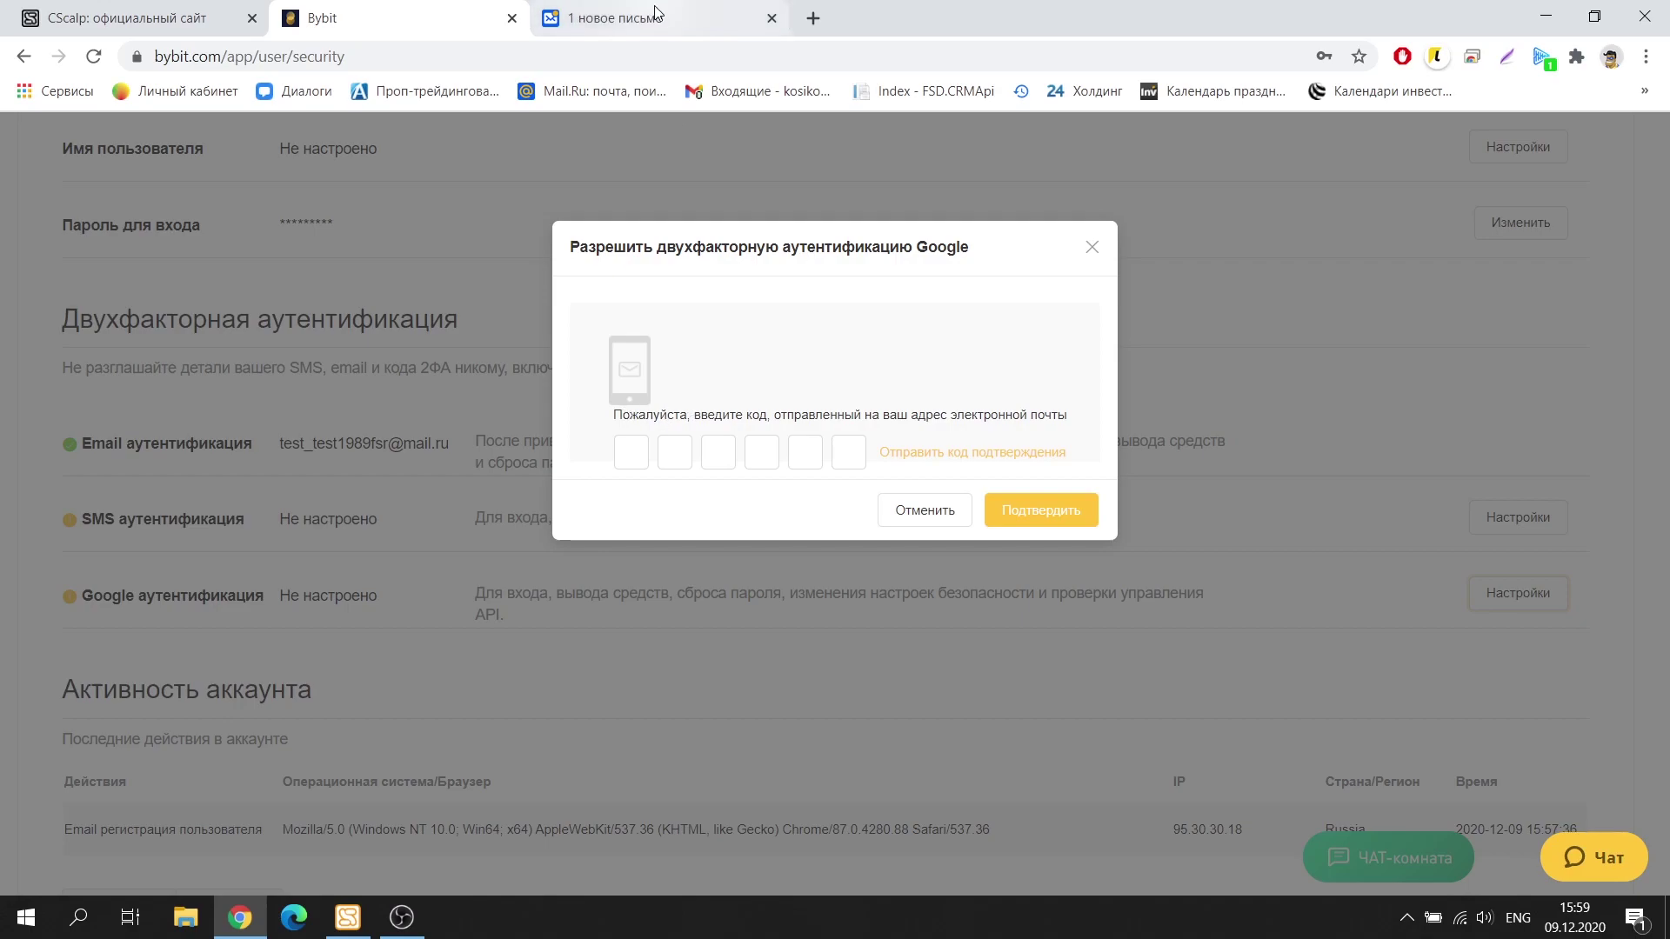
pyautogui.click(964, 454)
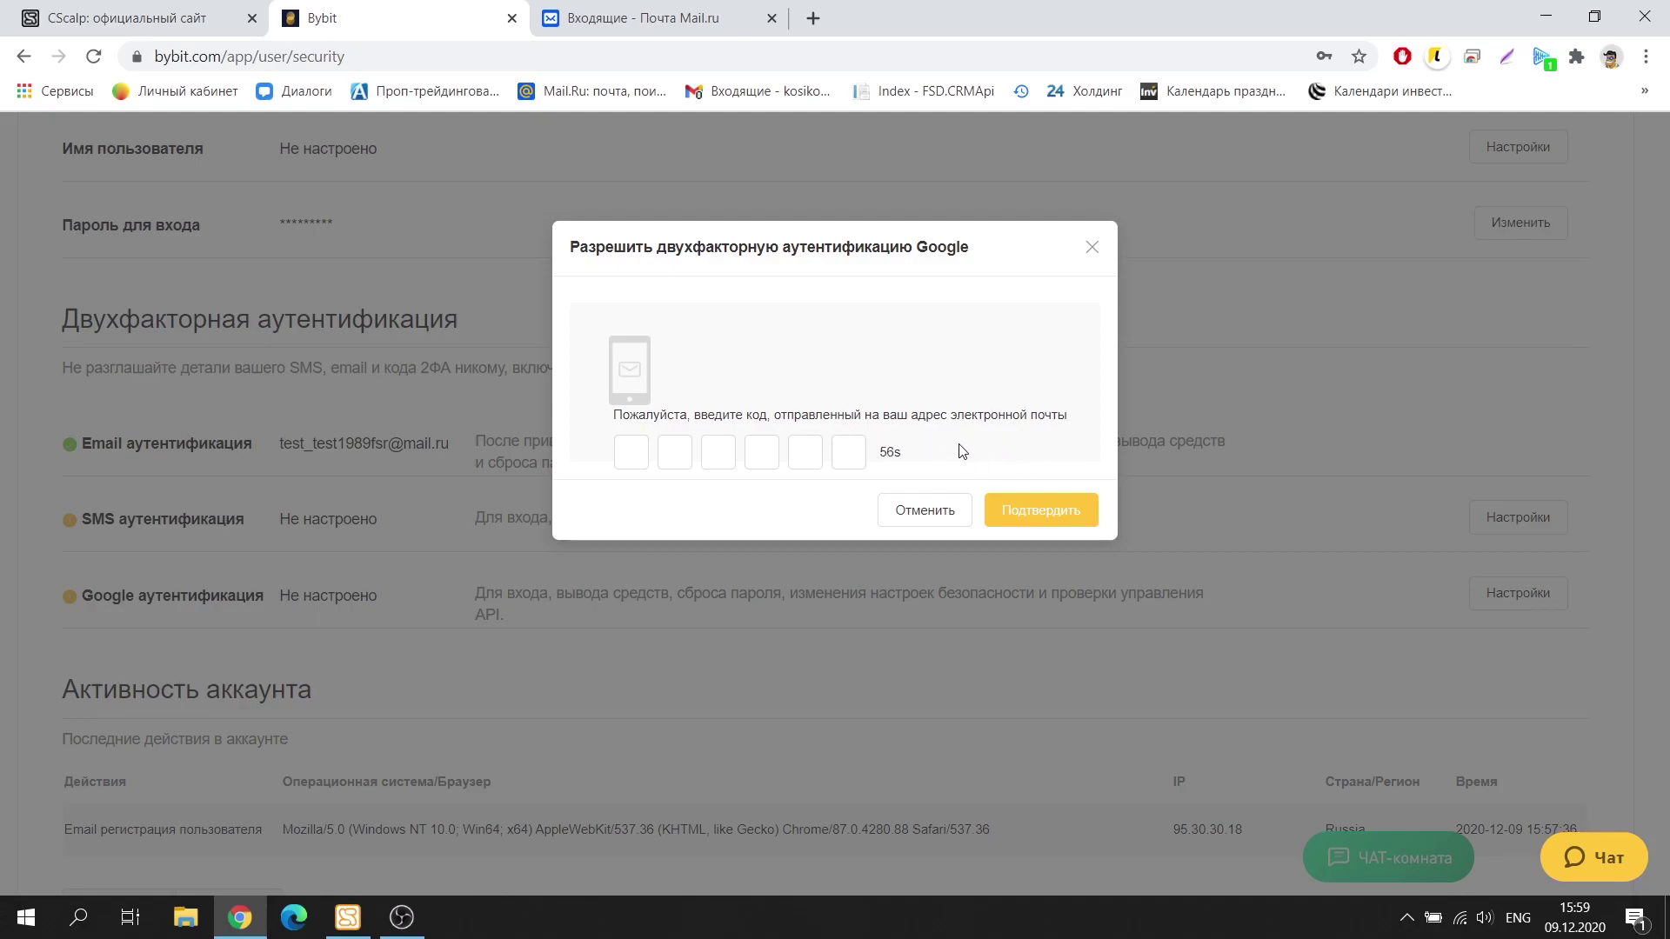
pyautogui.click(639, 17)
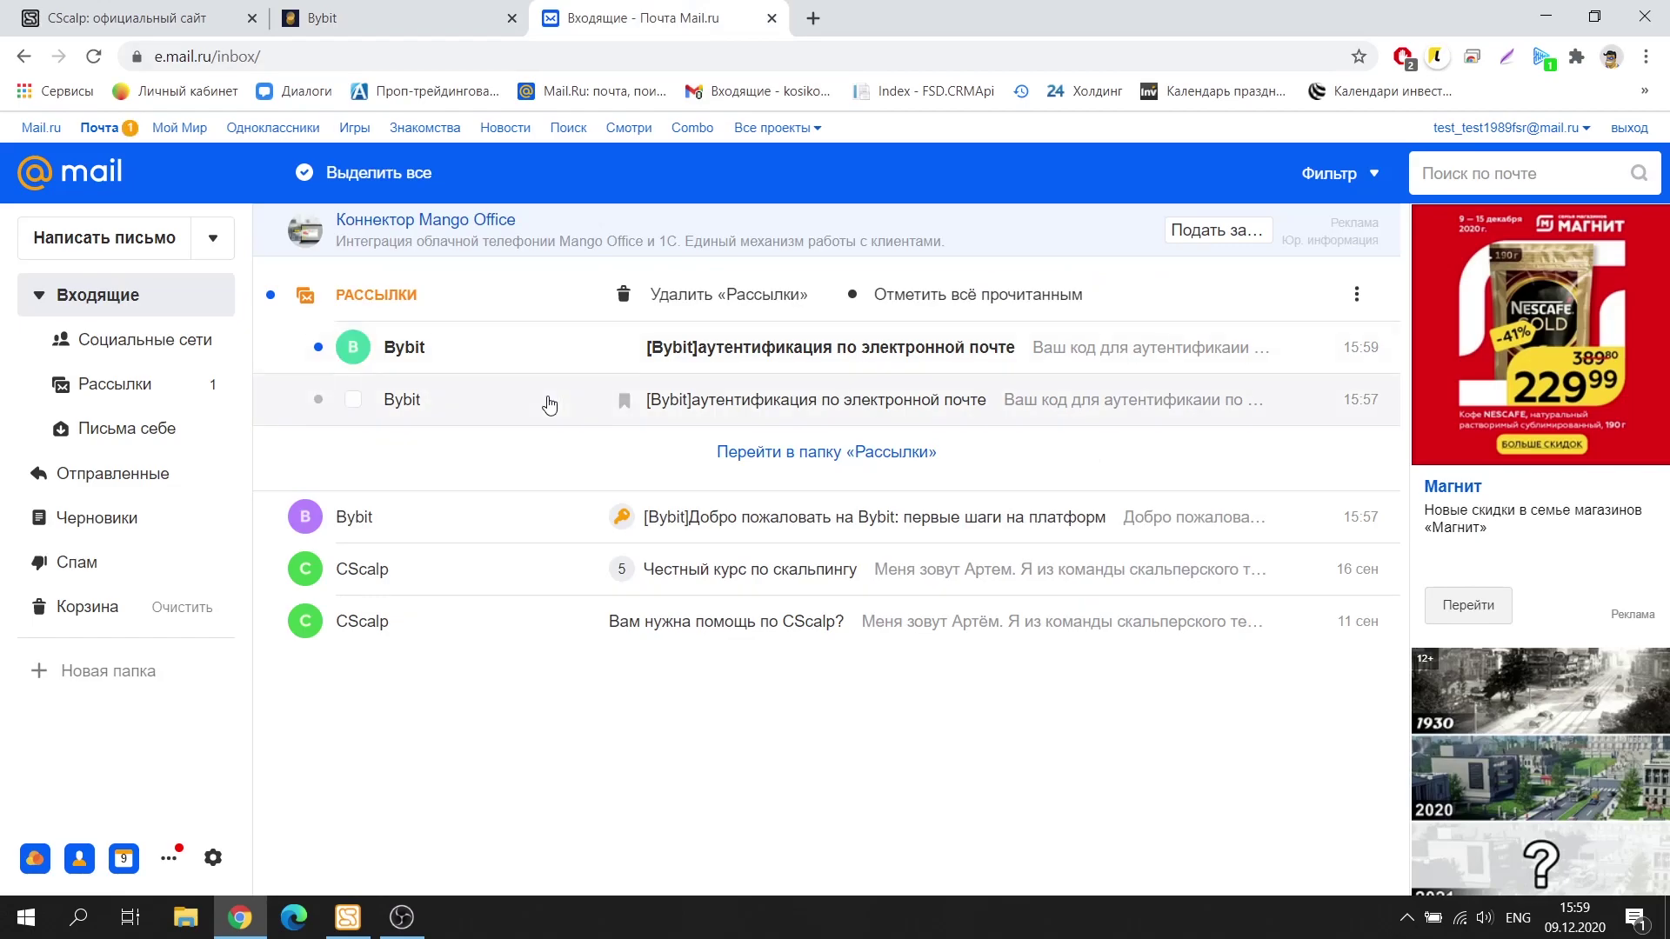
# Copy the code from the 15:59 Bybit e-mail into Bybit's confirmation boxes and confirm
pyautogui.click(402, 347)
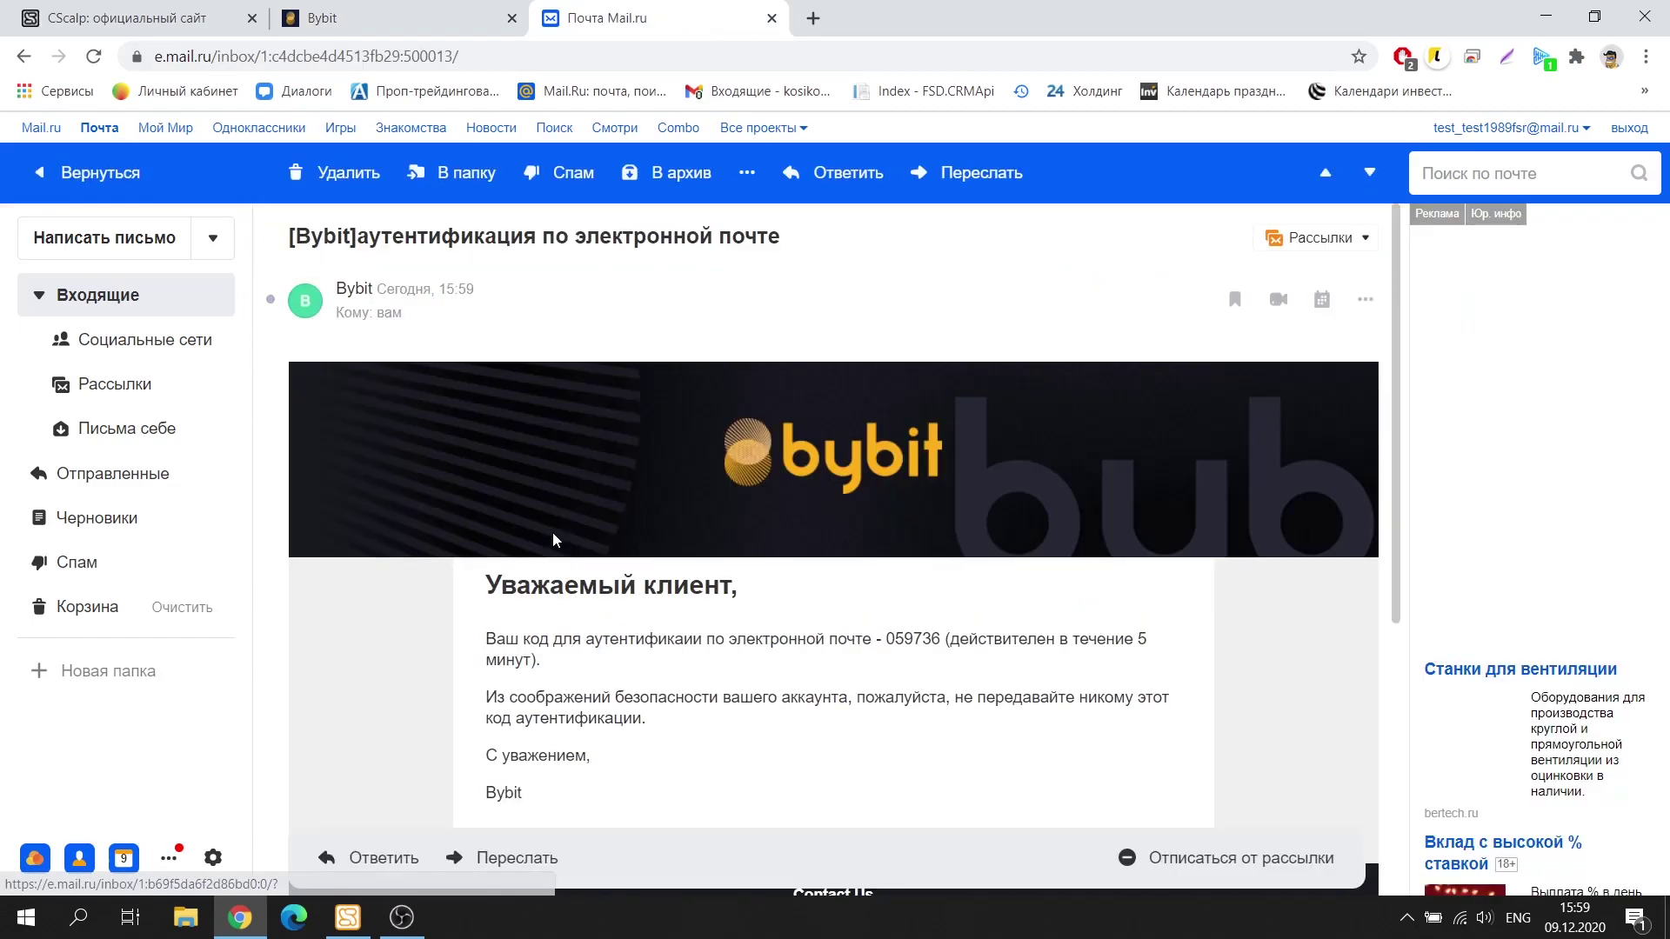
pyautogui.doubleClick(913, 640)
pyautogui.hotkey('ctrl', 'c')
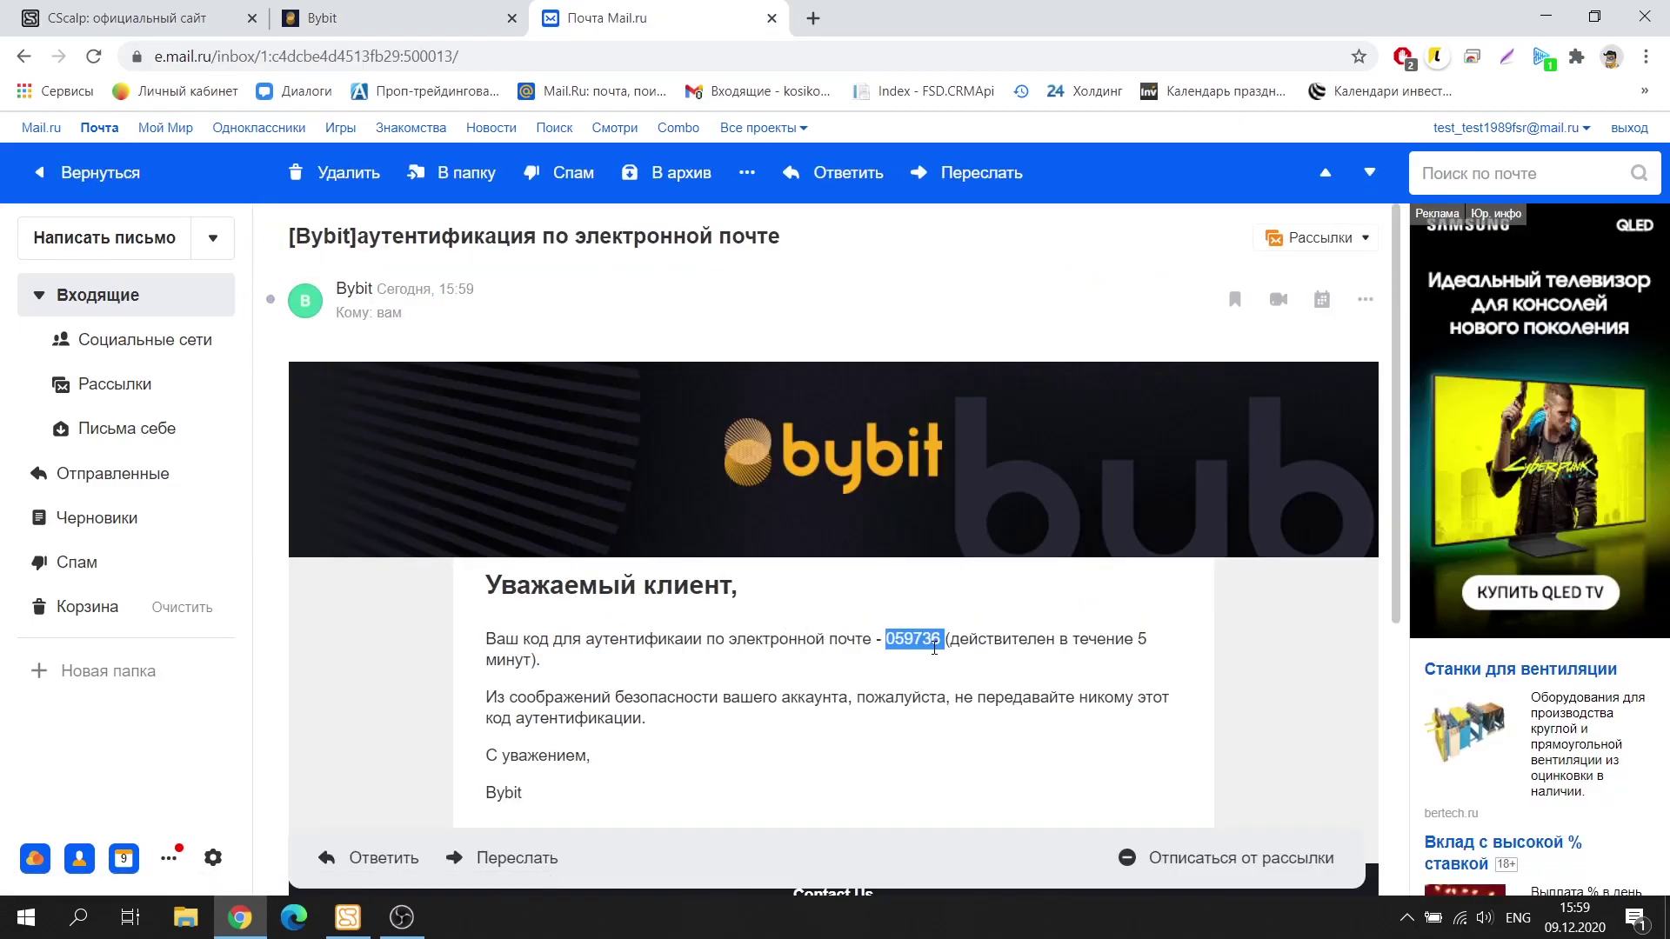
pyautogui.click(474, 25)
pyautogui.click(626, 450)
pyautogui.hotkey('ctrl', 'v')
pyautogui.click(1052, 520)
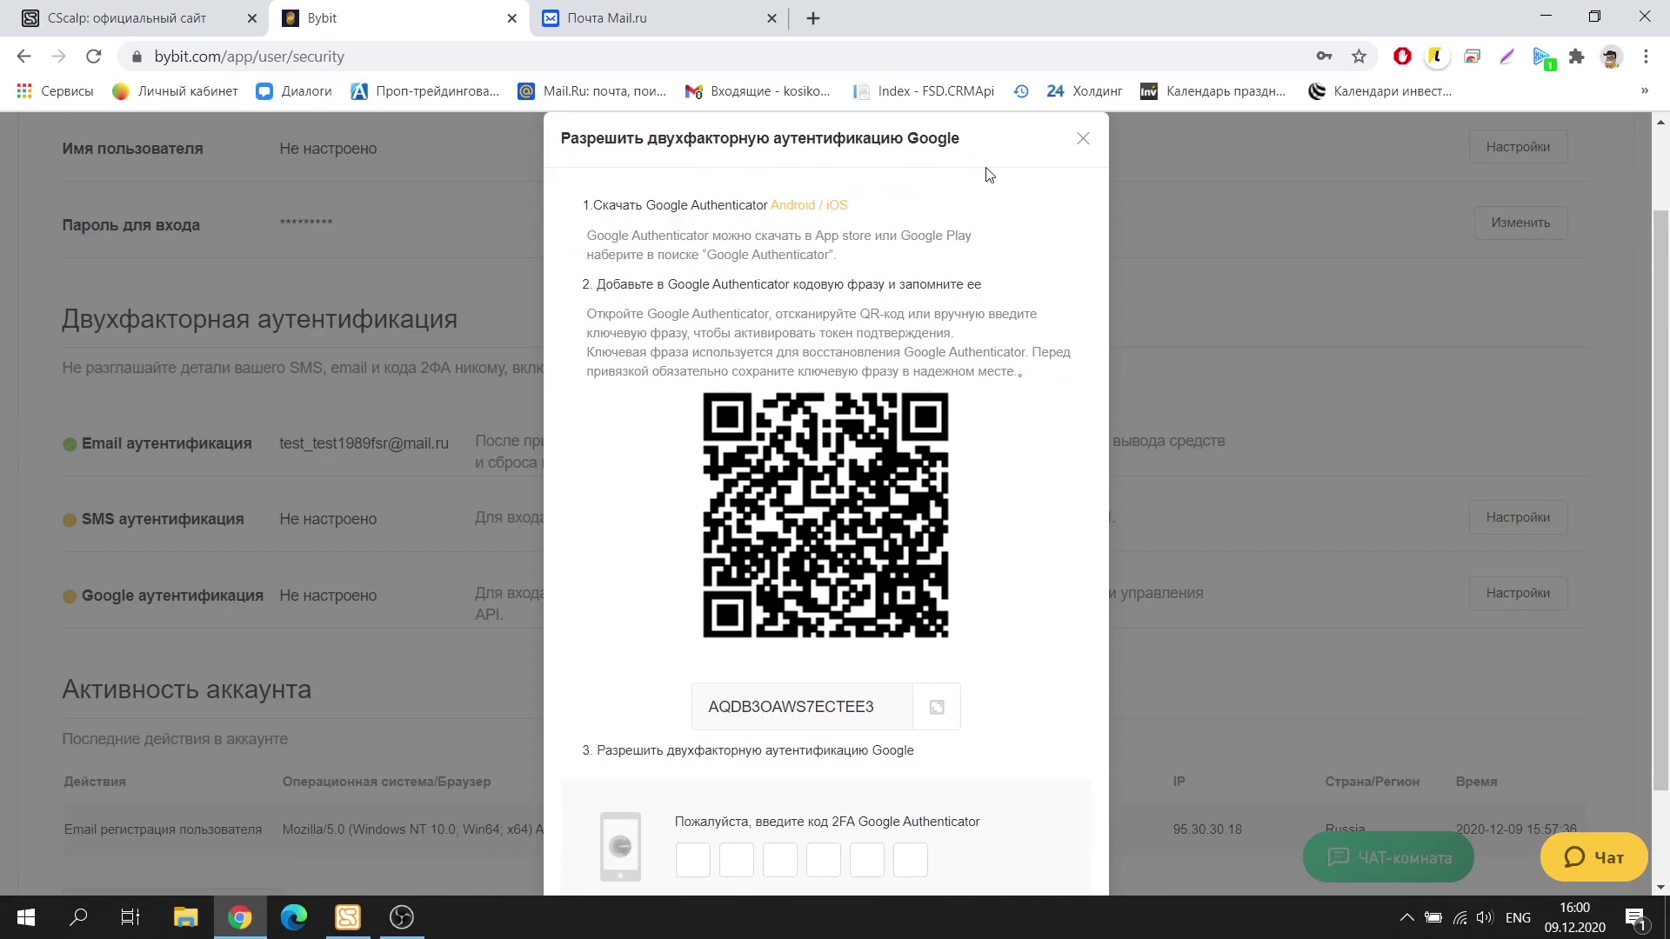
# Link Google Authenticator via the QR code and confirm its six-digit code to enable 2FA
pyautogui.scroll(-2, 940, 309)
pyautogui.scroll(2, 742, 196)
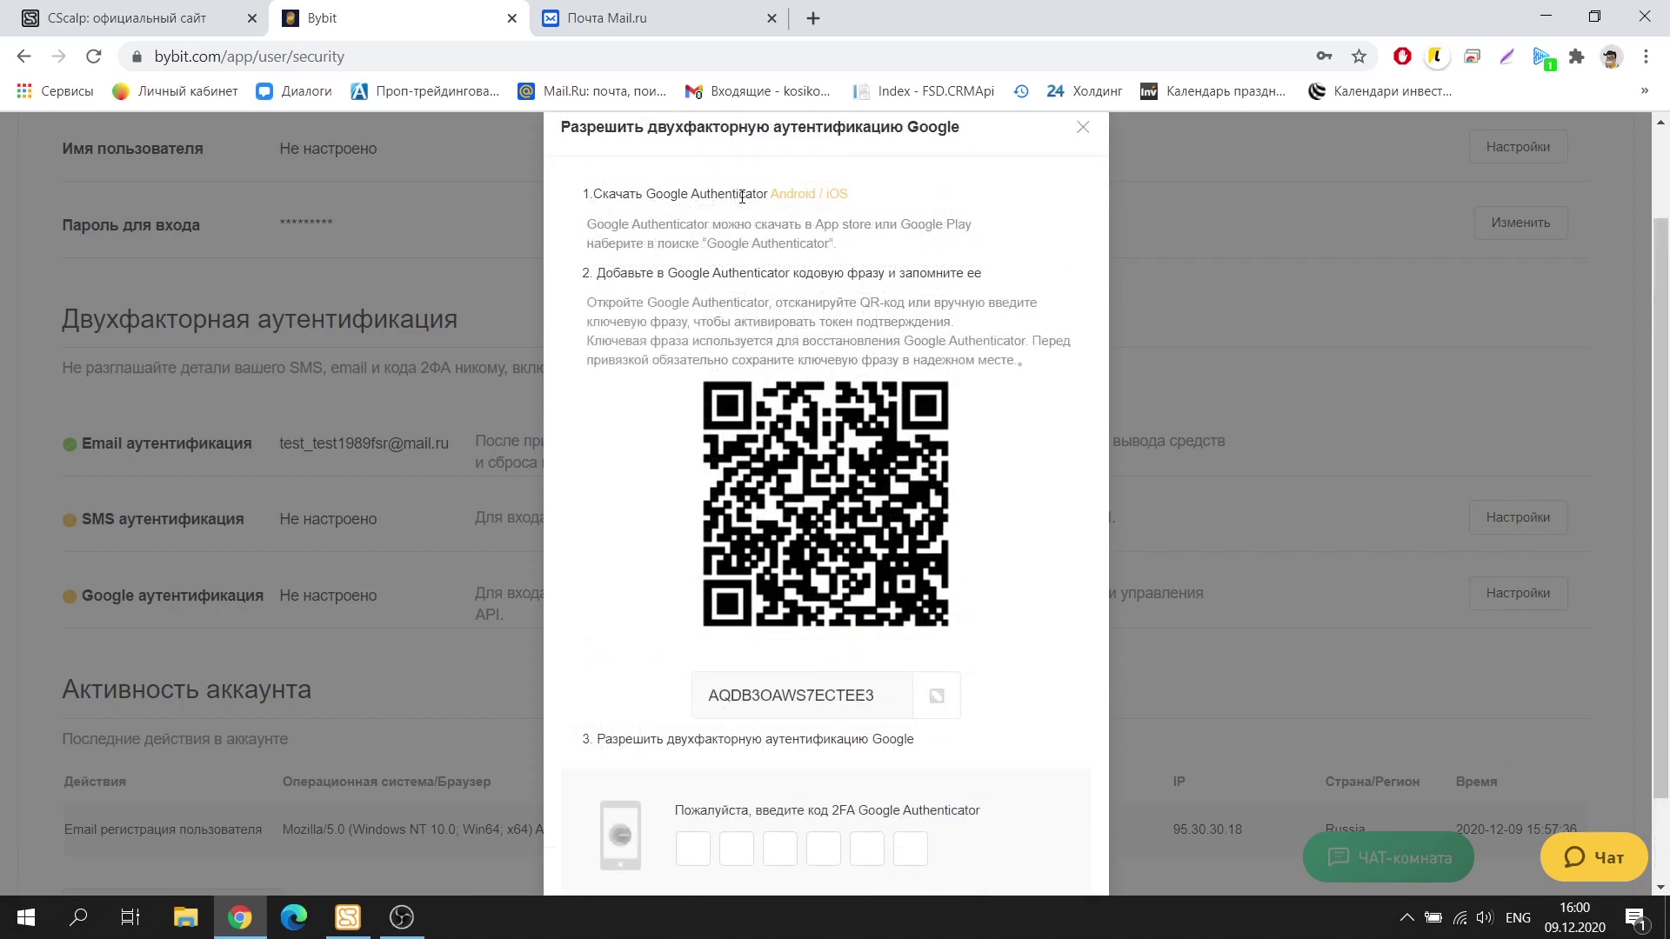
pyautogui.click(687, 195)
pyautogui.scroll(-2, 976, 515)
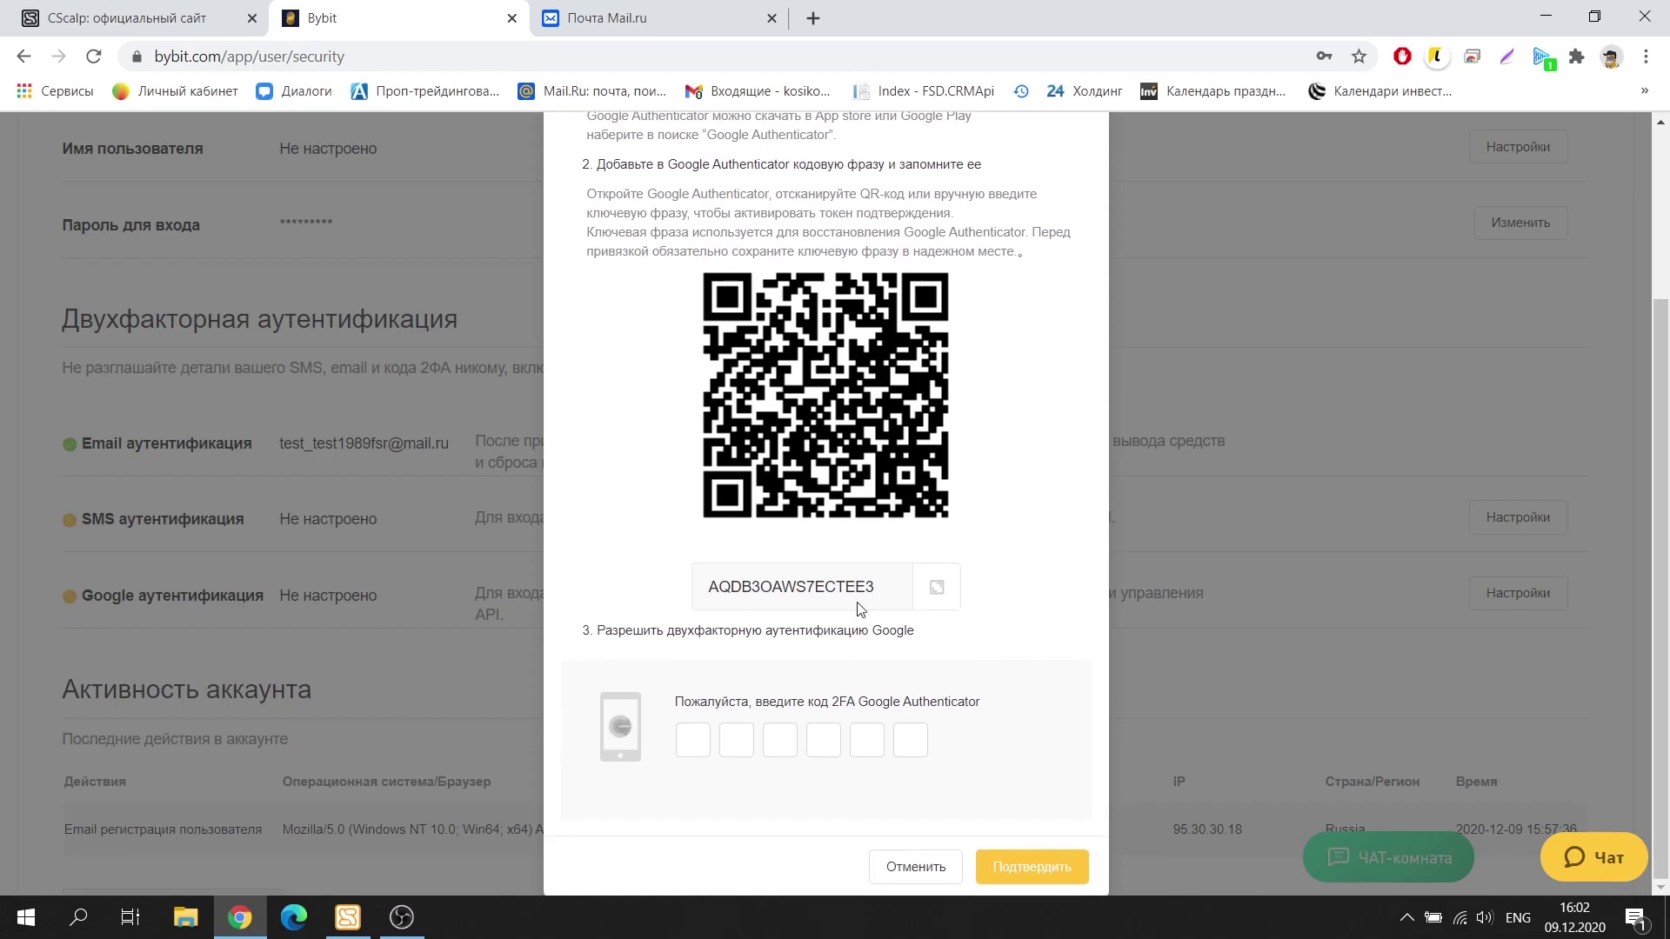
pyautogui.click(694, 745)
pyautogui.hotkey('ctrl', 'v')
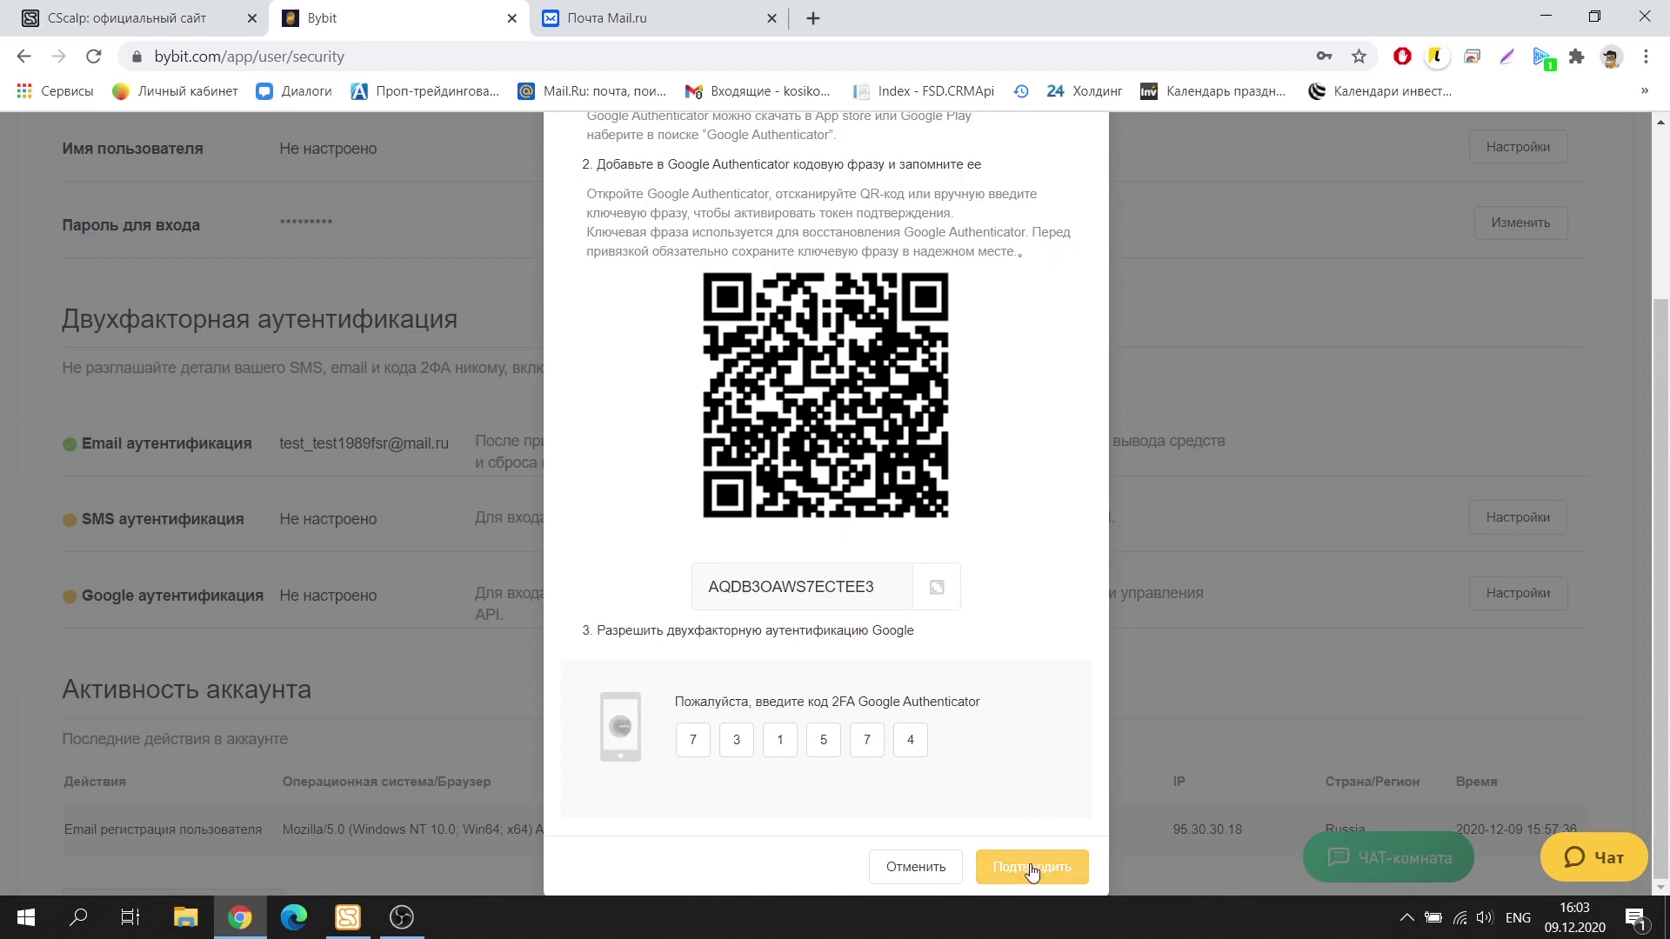
pyautogui.click(1030, 864)
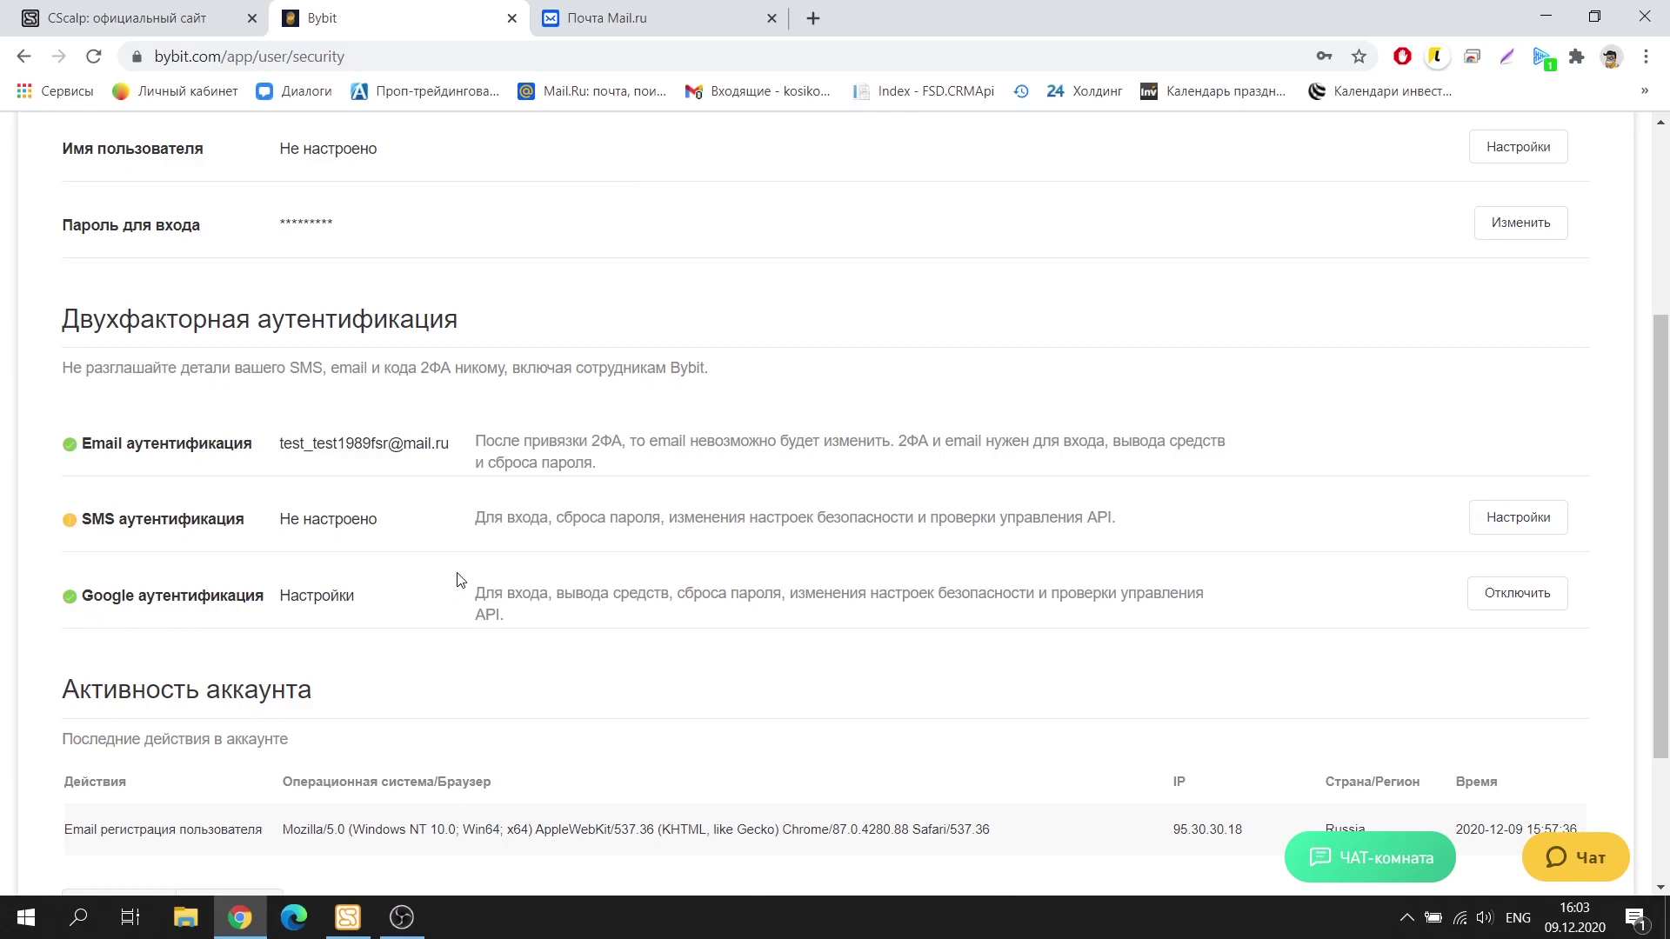
pyautogui.scroll(4, 560, 529)
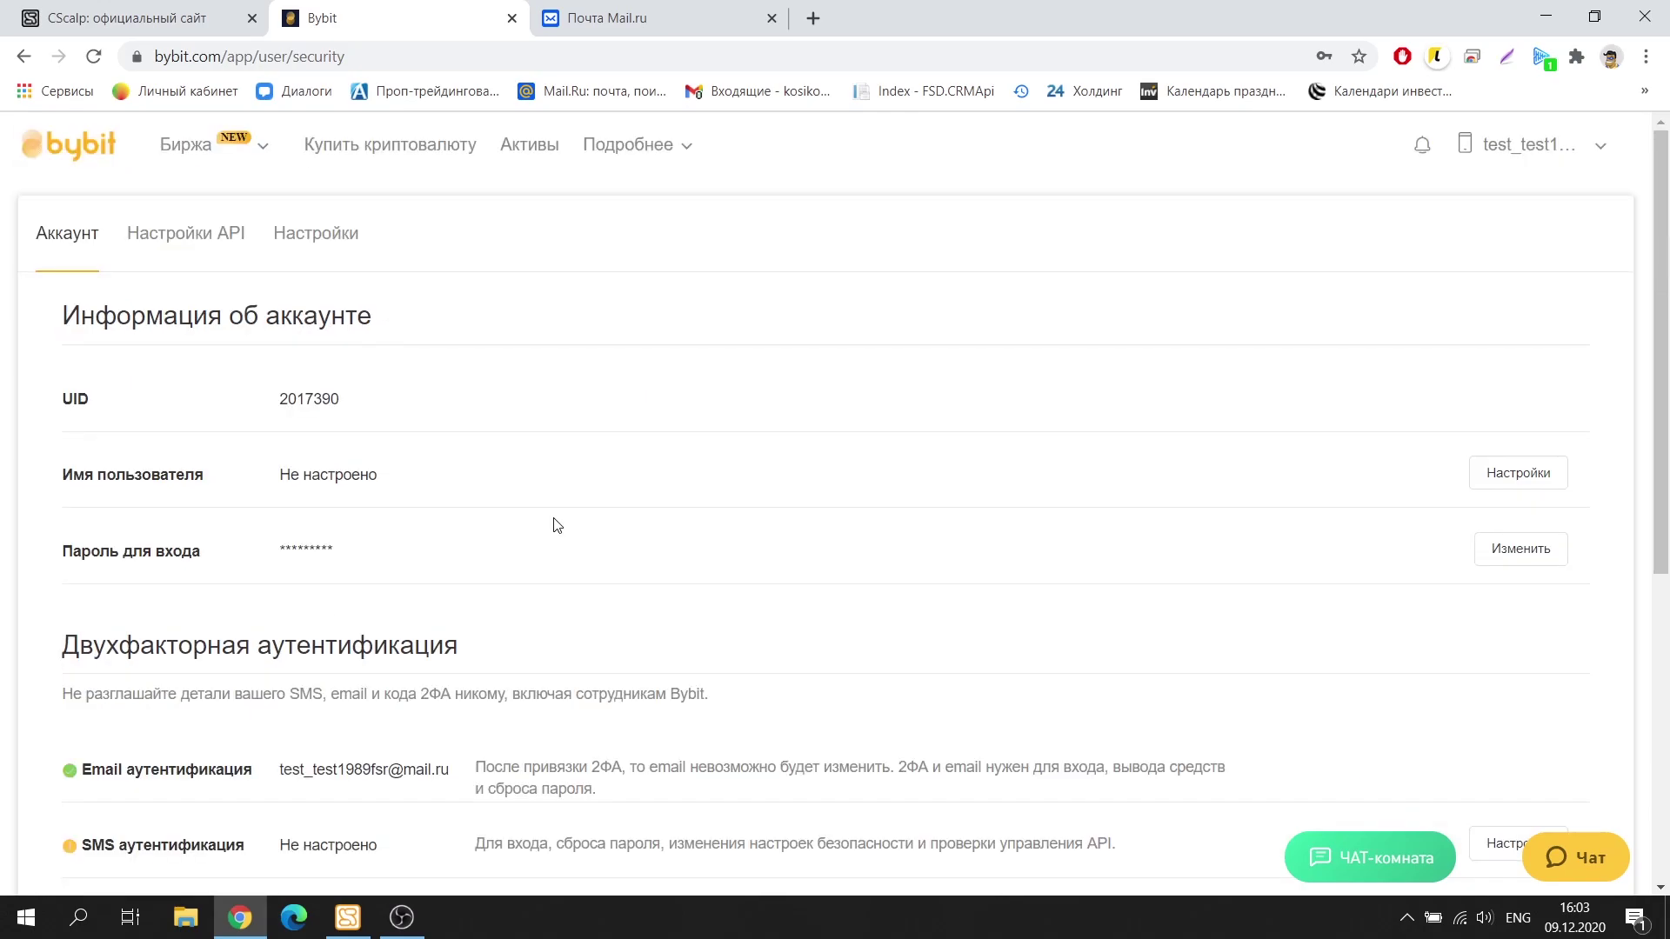
# Create an API key named Cscalp with Активные ордера и позиции permission, entering the 2FA code
pyautogui.click(201, 239)
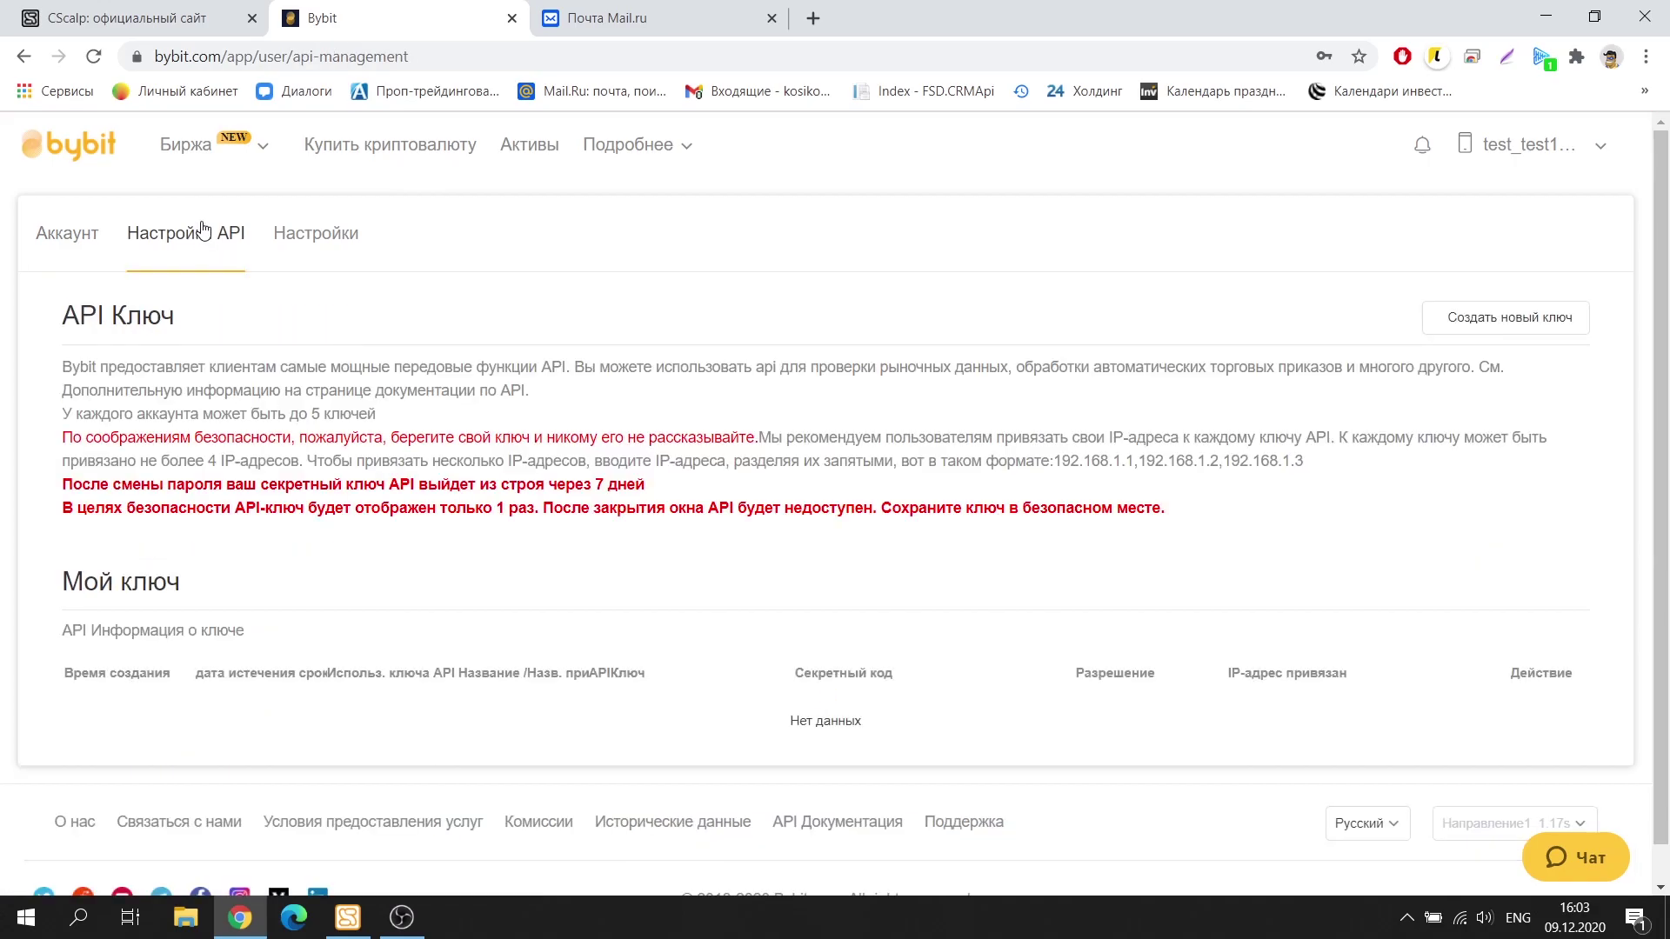
pyautogui.click(1484, 317)
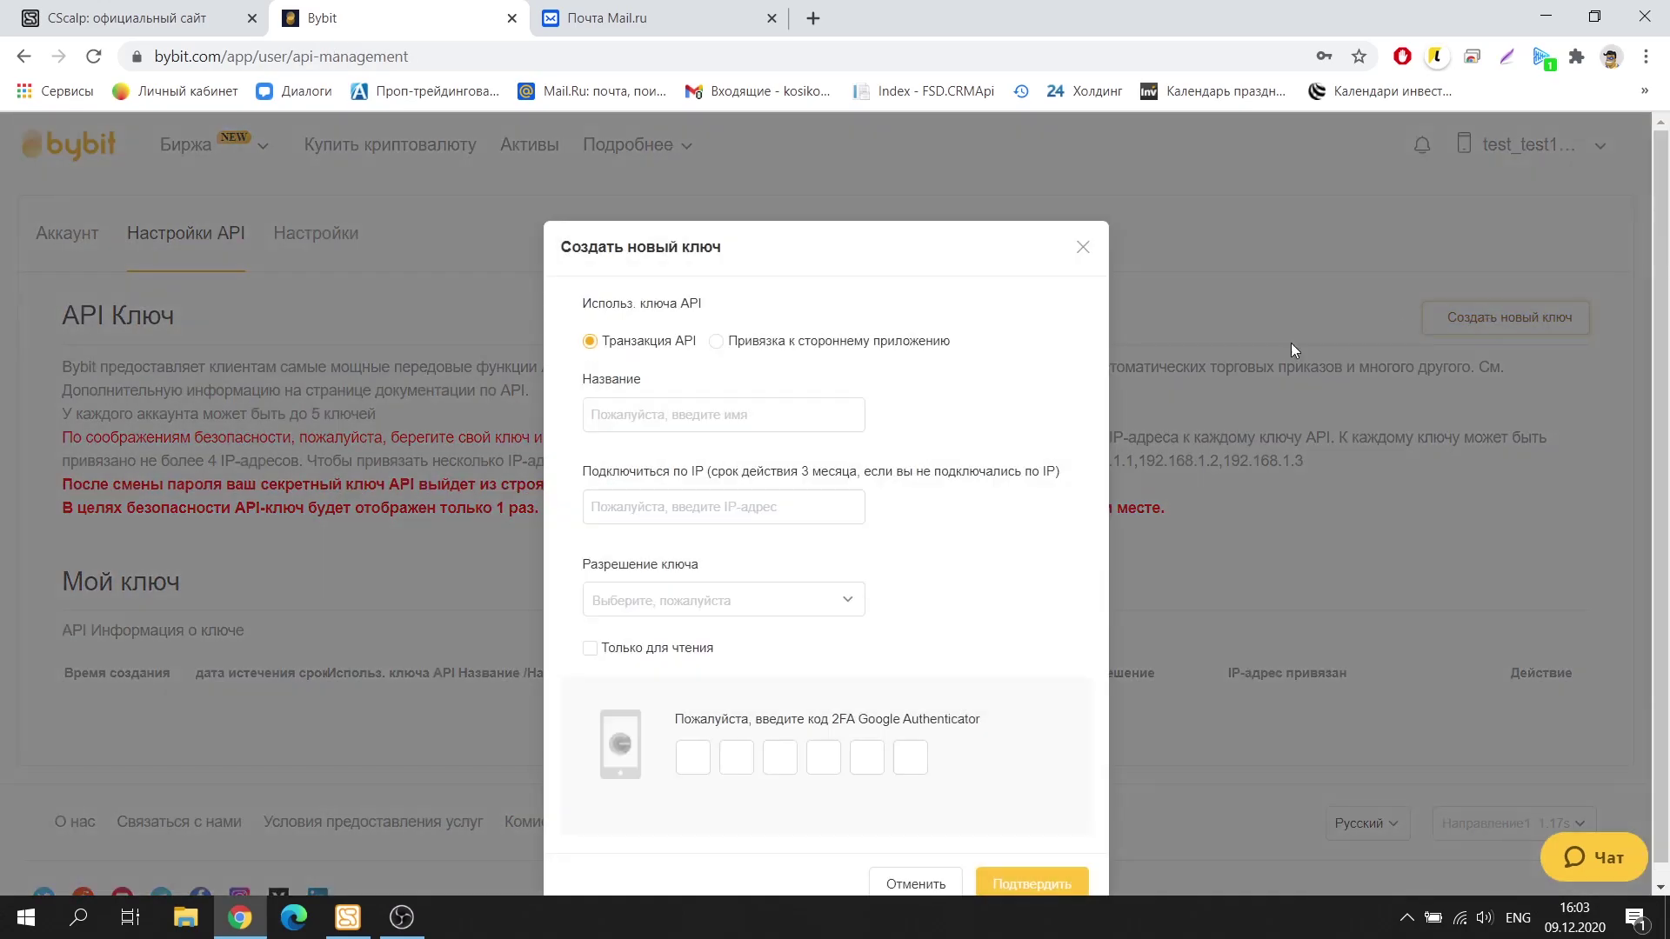
pyautogui.click(619, 417)
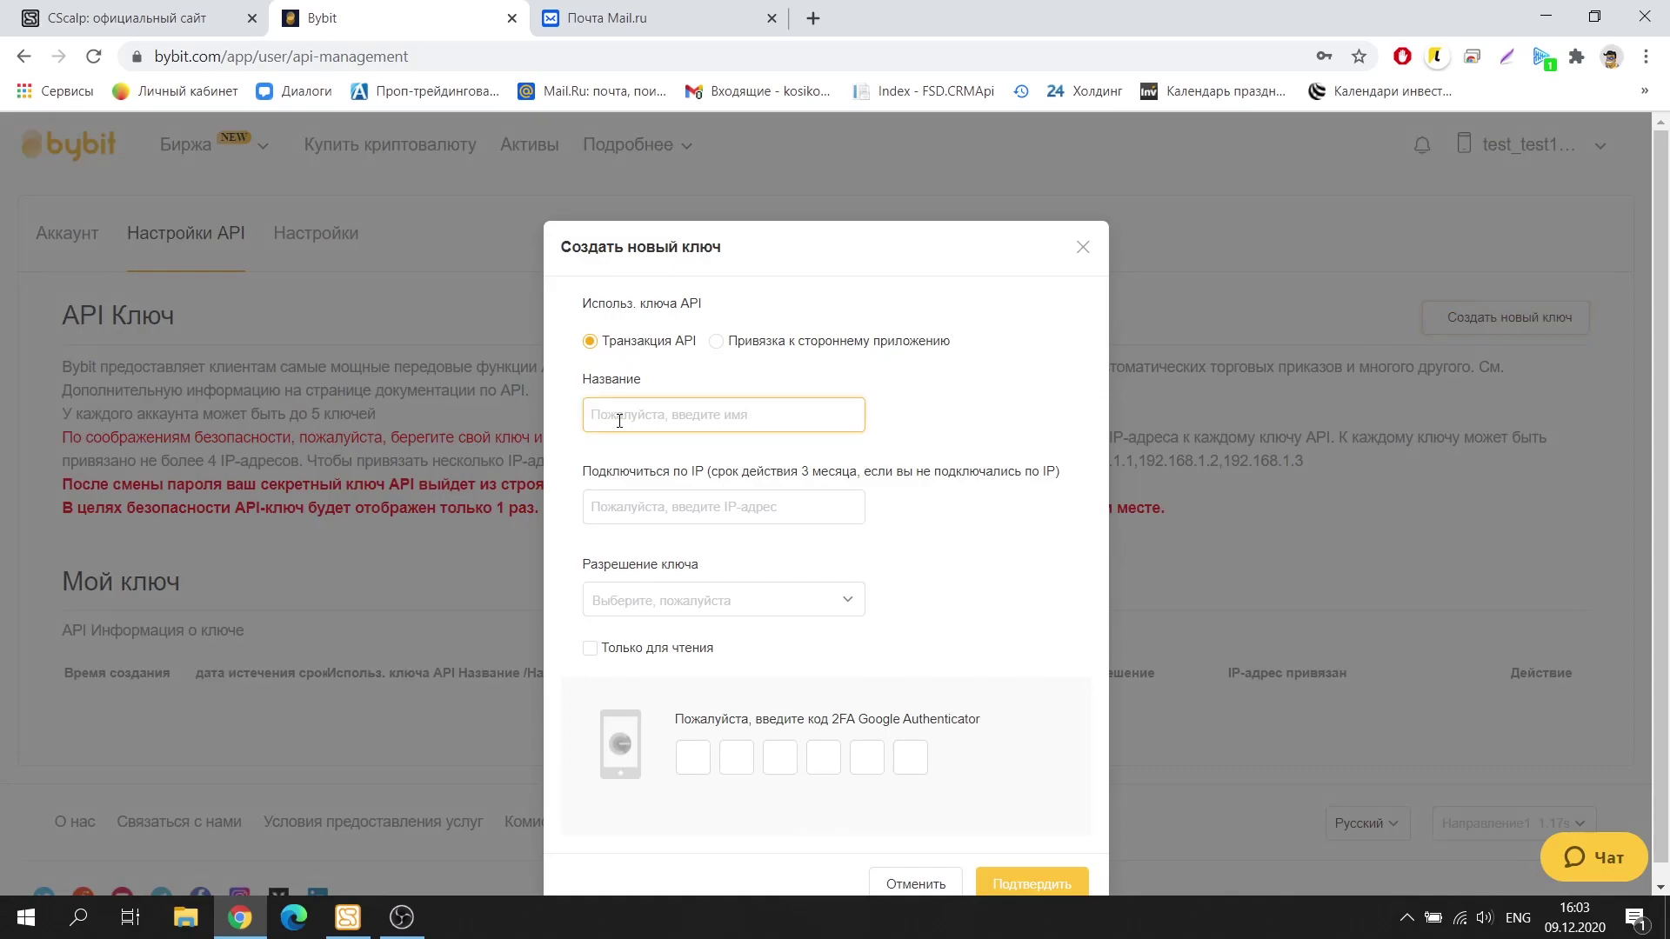
pyautogui.write('Cscalp')
pyautogui.click(703, 609)
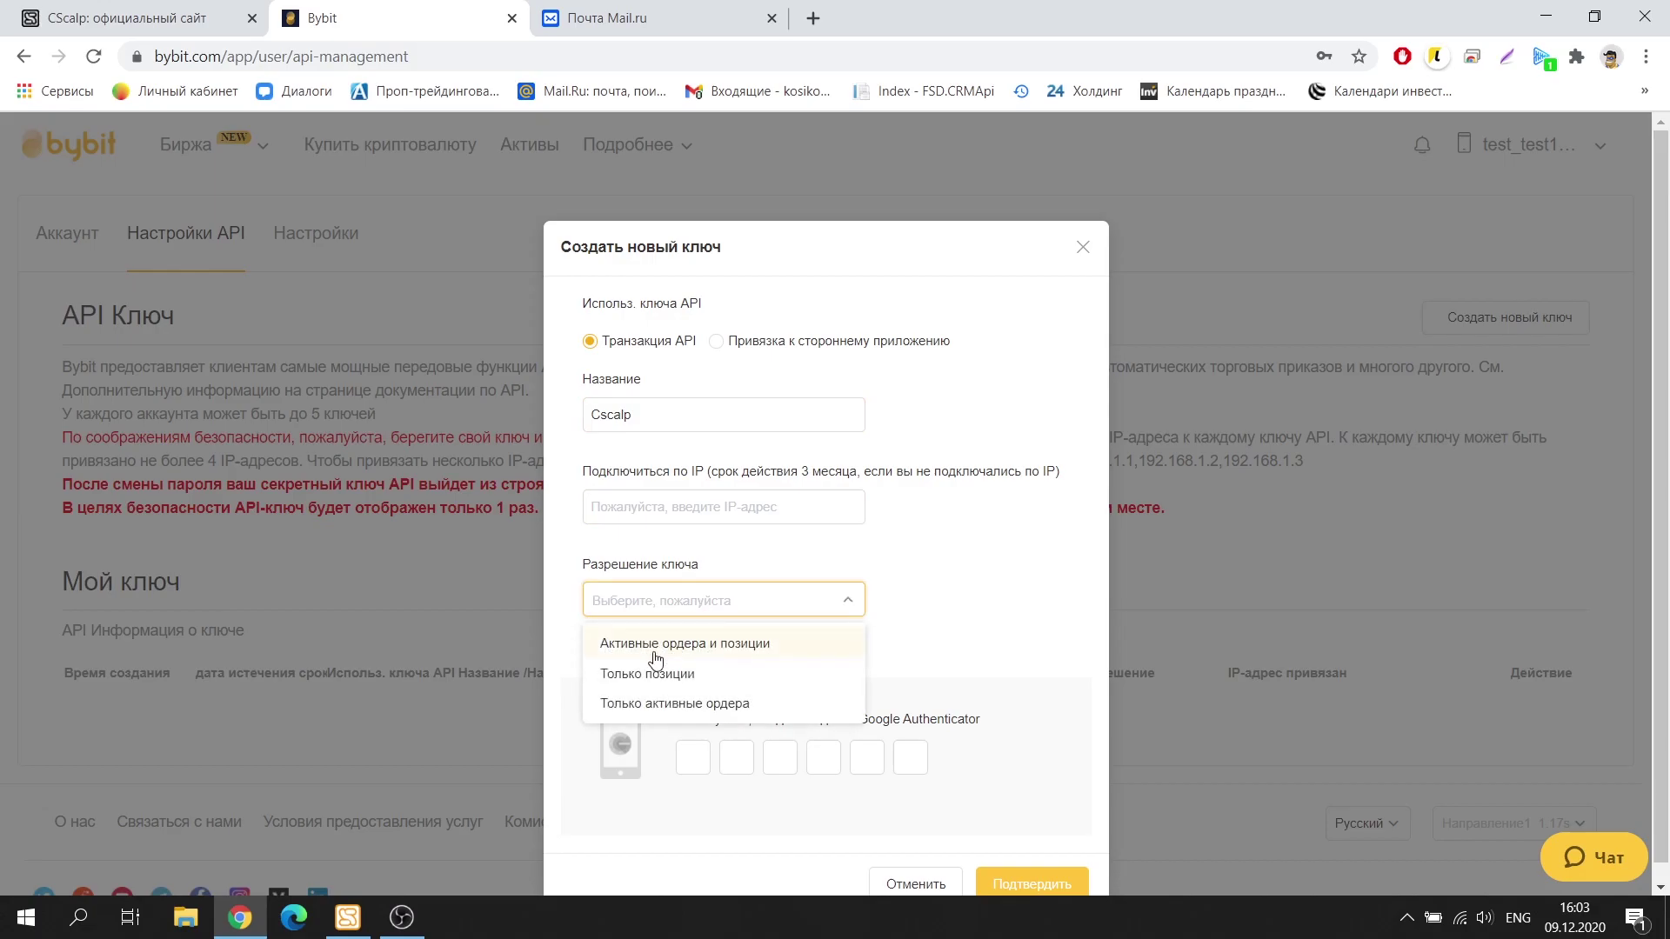
pyautogui.click(753, 653)
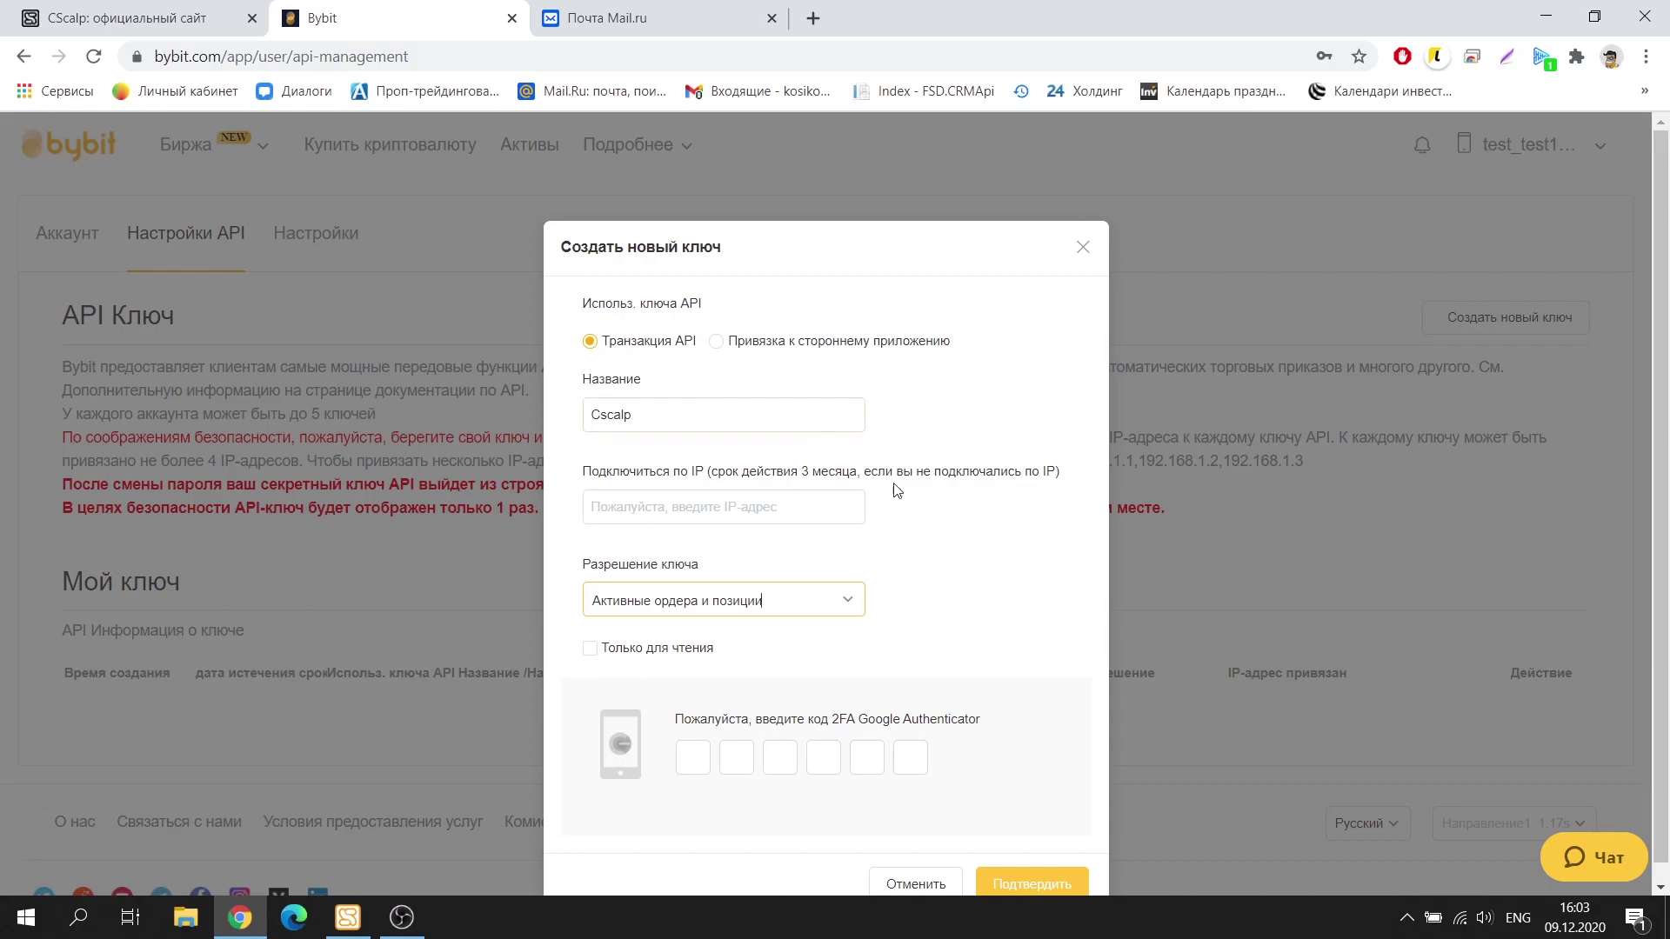
pyautogui.scroll(-1, 930, 519)
pyautogui.click(996, 864)
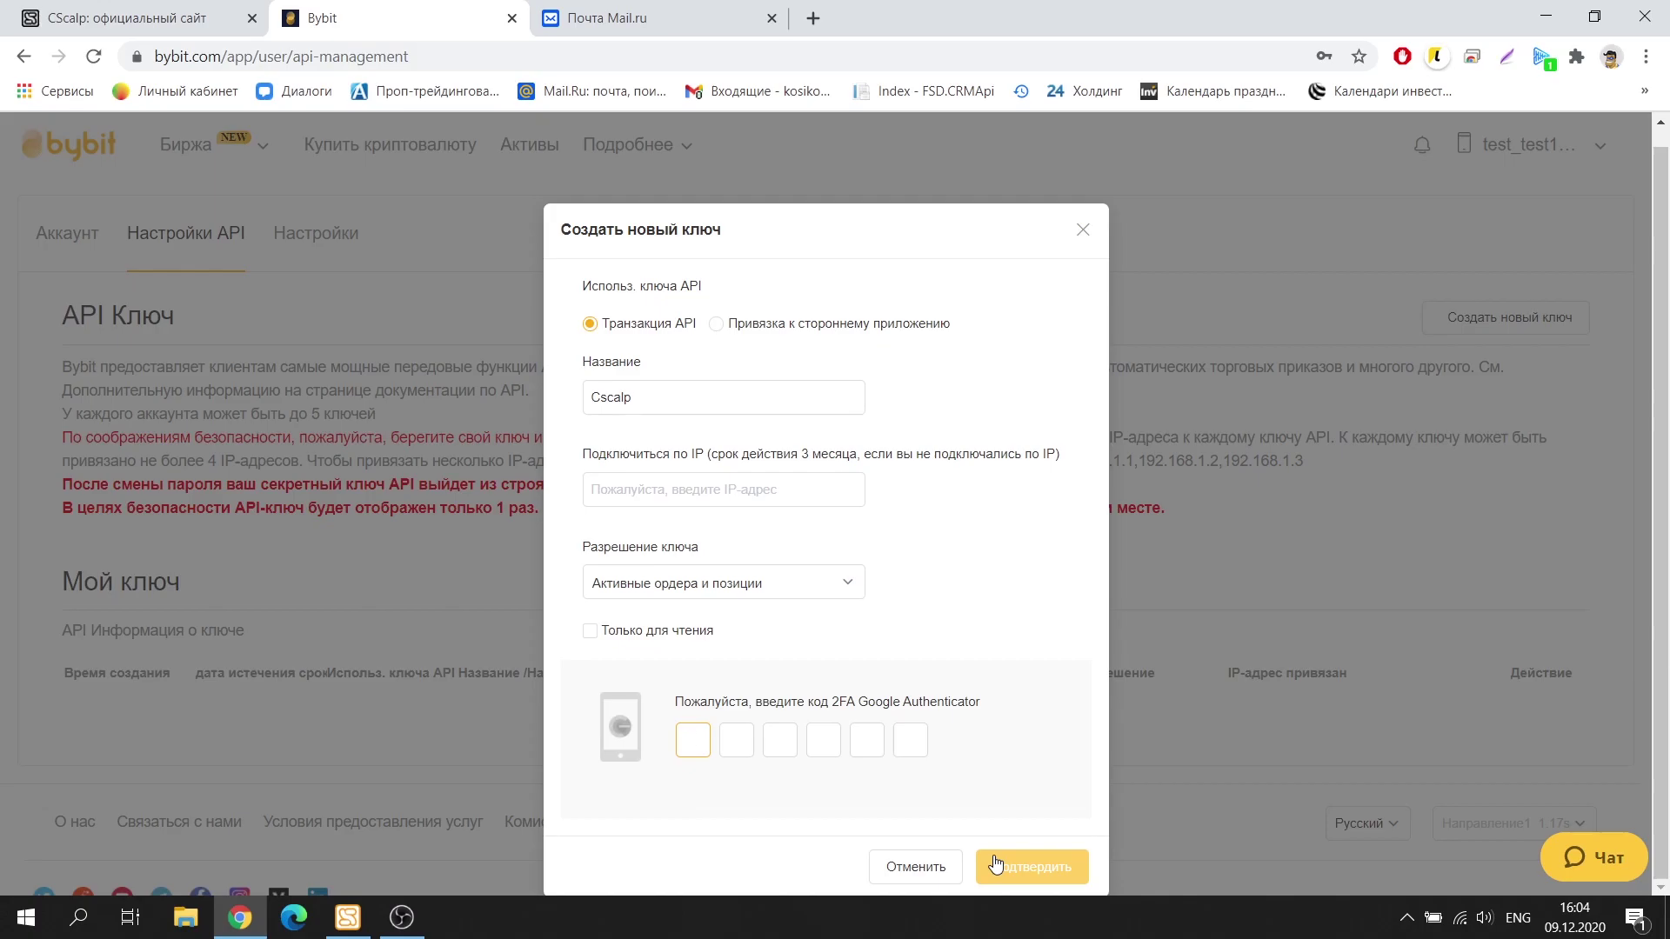
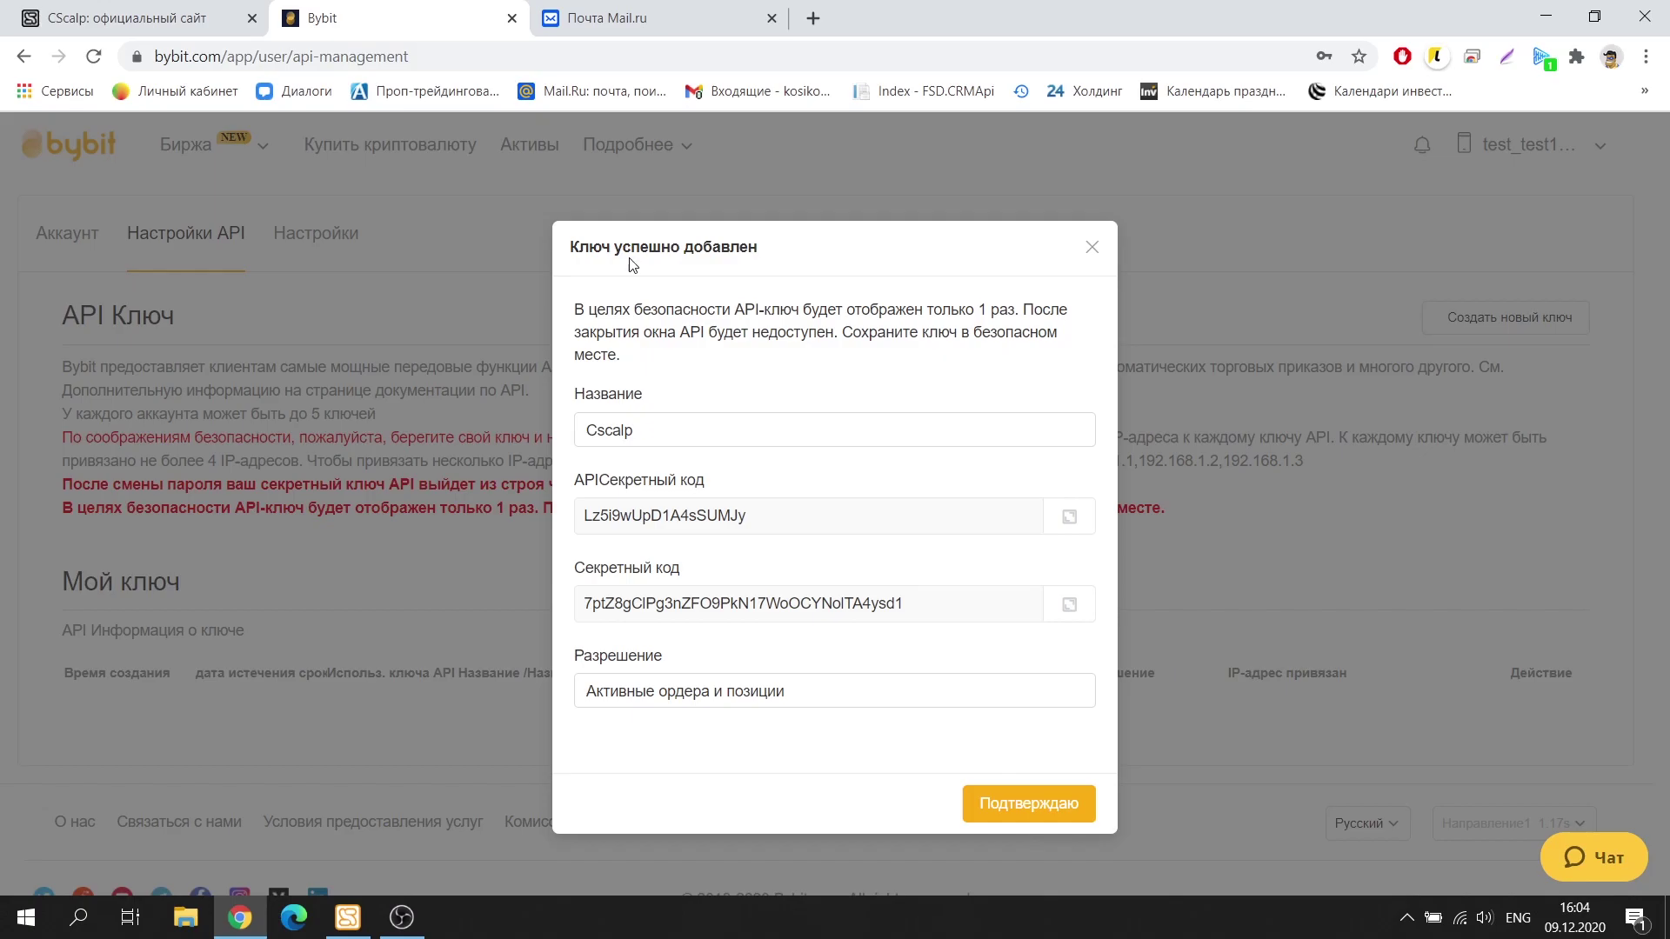
# Copy the Cscalp API key and secret from the success dialog, then close it with Подтверждаю
pyautogui.moveTo(774, 518); pyautogui.dragTo(585, 508)
pyautogui.click(746, 588)
pyautogui.moveTo(913, 618); pyautogui.dragTo(589, 619)
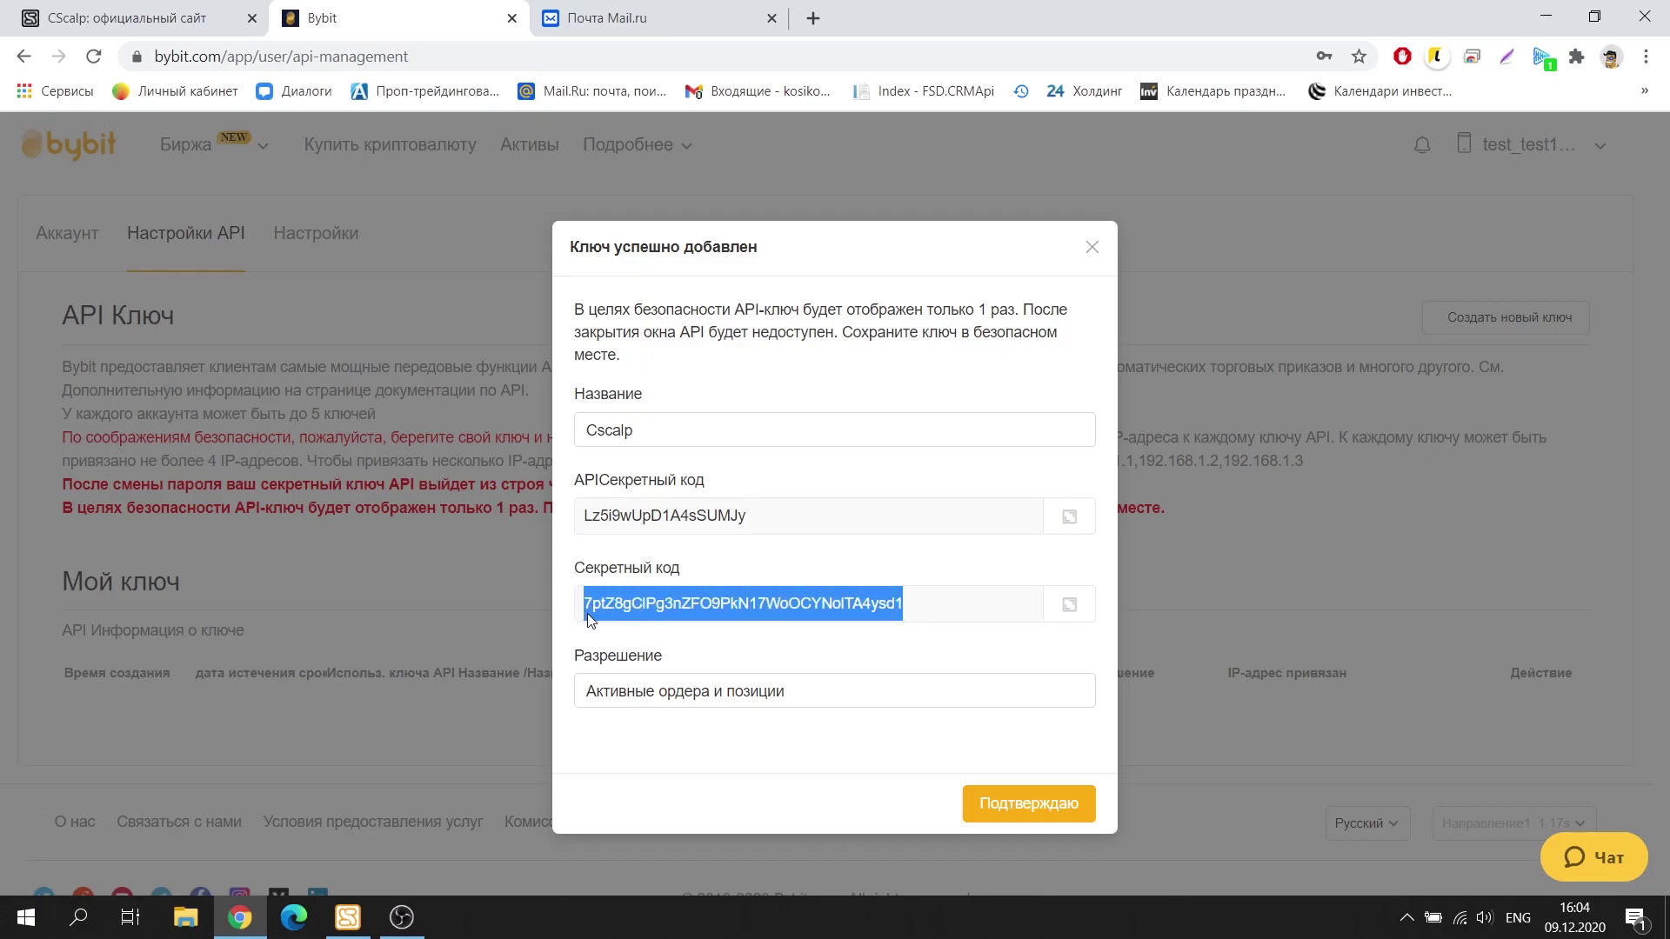
pyautogui.click(594, 613)
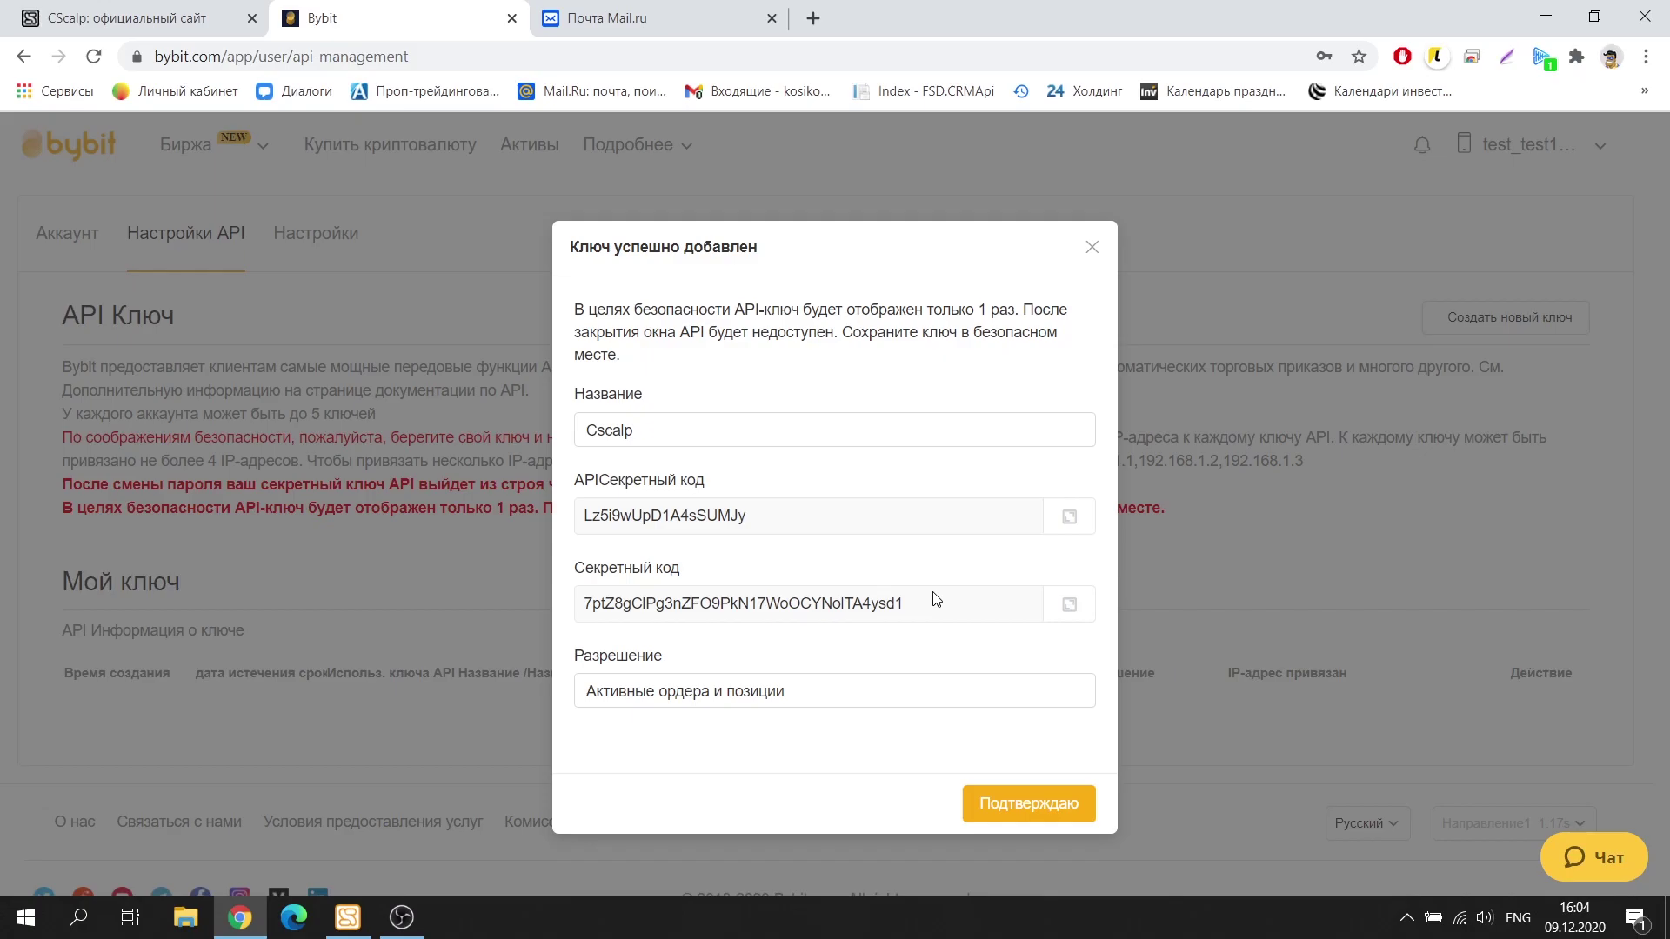
pyautogui.click(1023, 812)
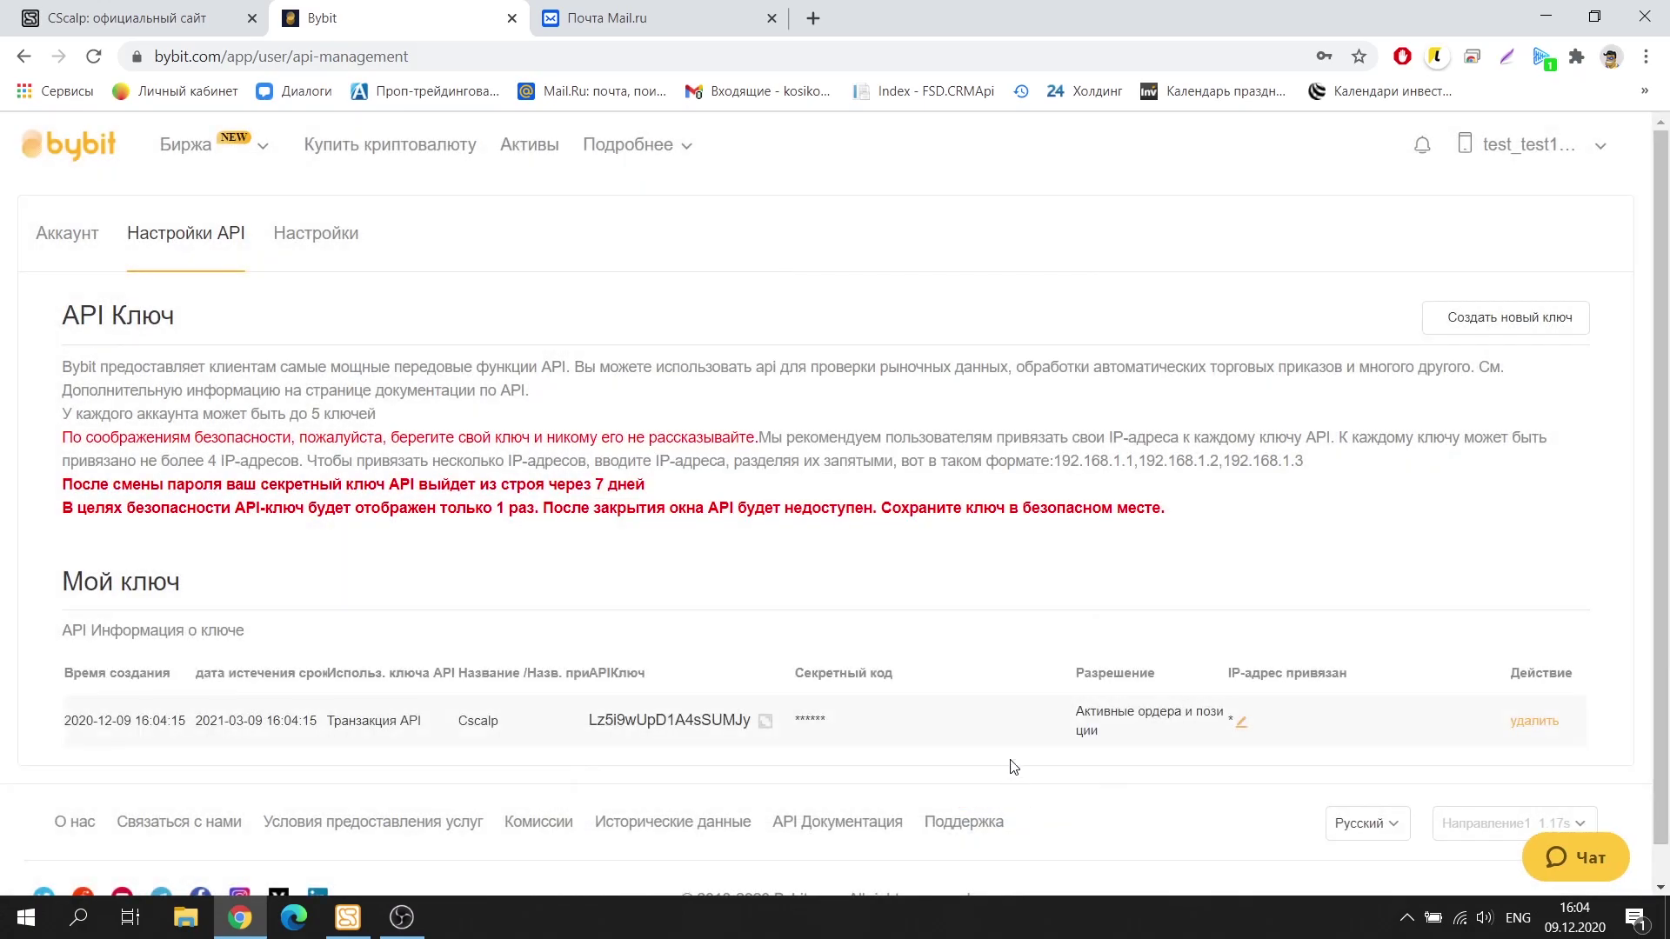
# Scroll to the bottom of the API page and minimize Chrome to reach CScalp
pyautogui.scroll(-1, 809, 543)
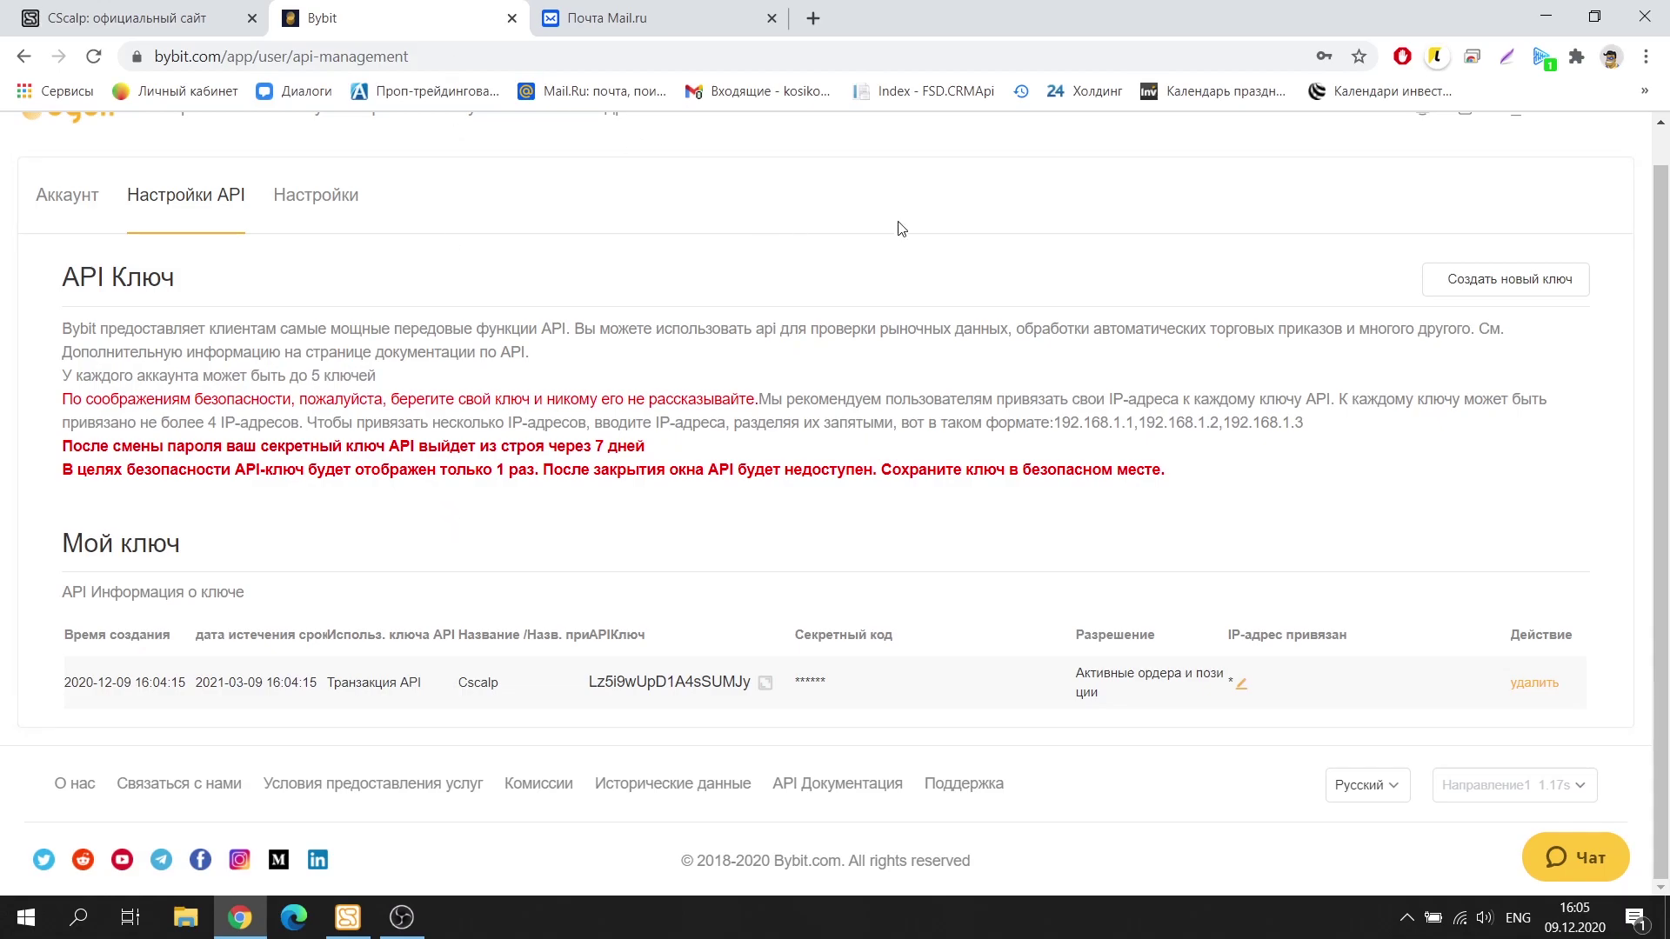
pyautogui.click(1545, 17)
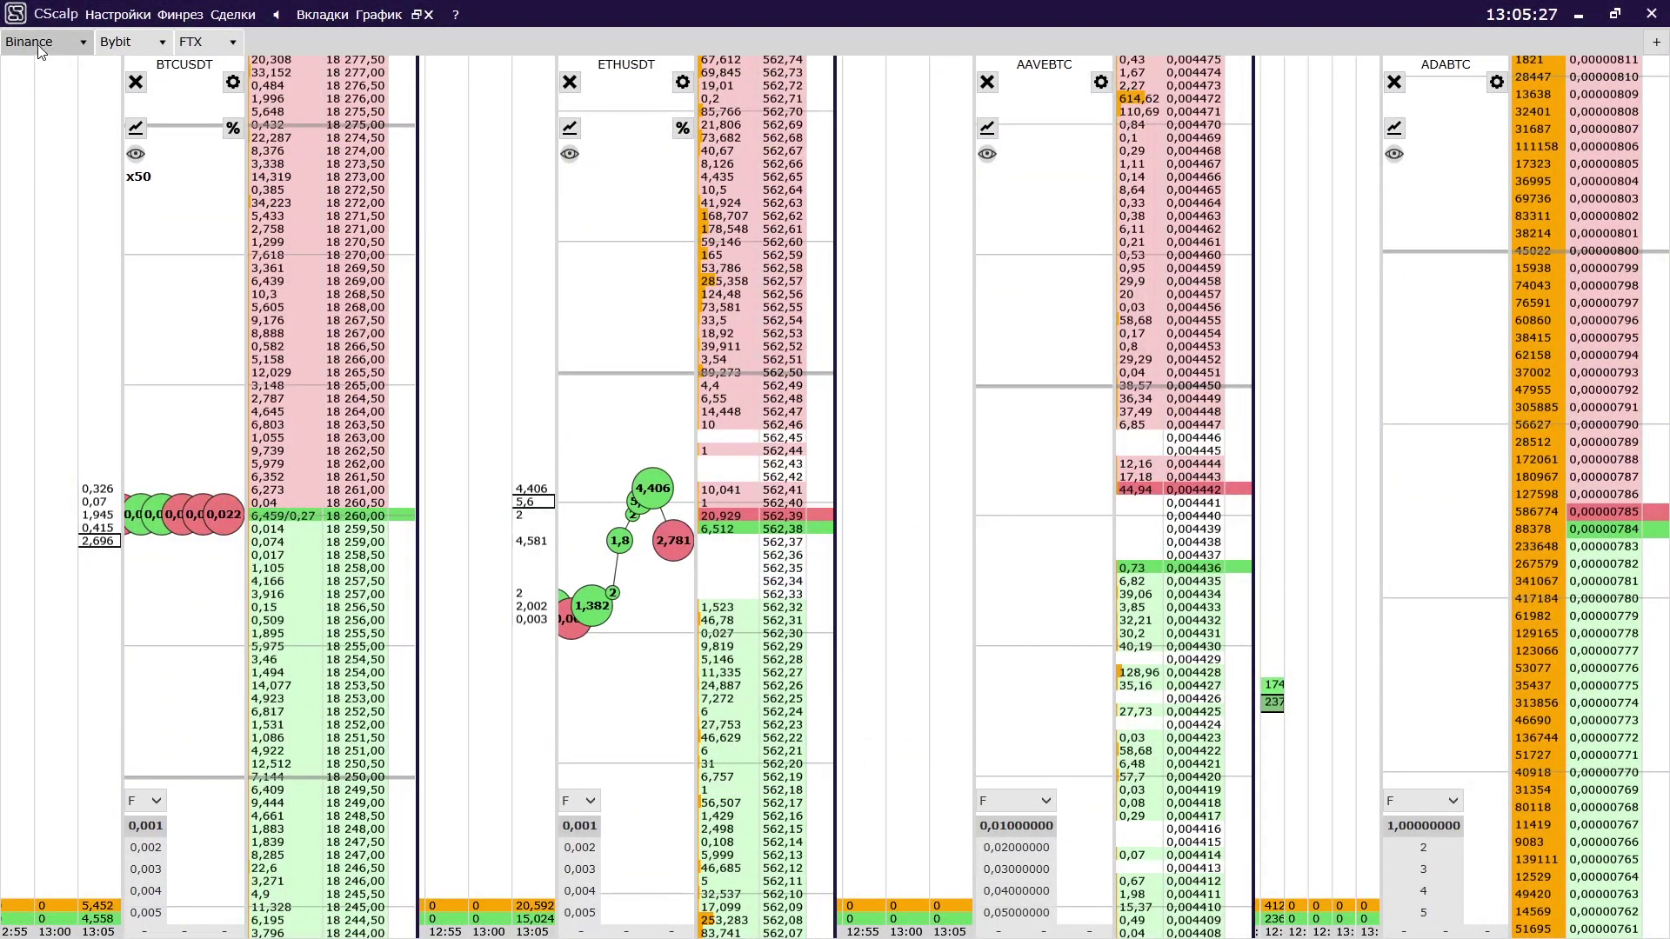
# Look through the Binance, FTX and Bybit tabs, then add a new tab renamed Bybit 2
pyautogui.click(117, 45)
pyautogui.click(199, 51)
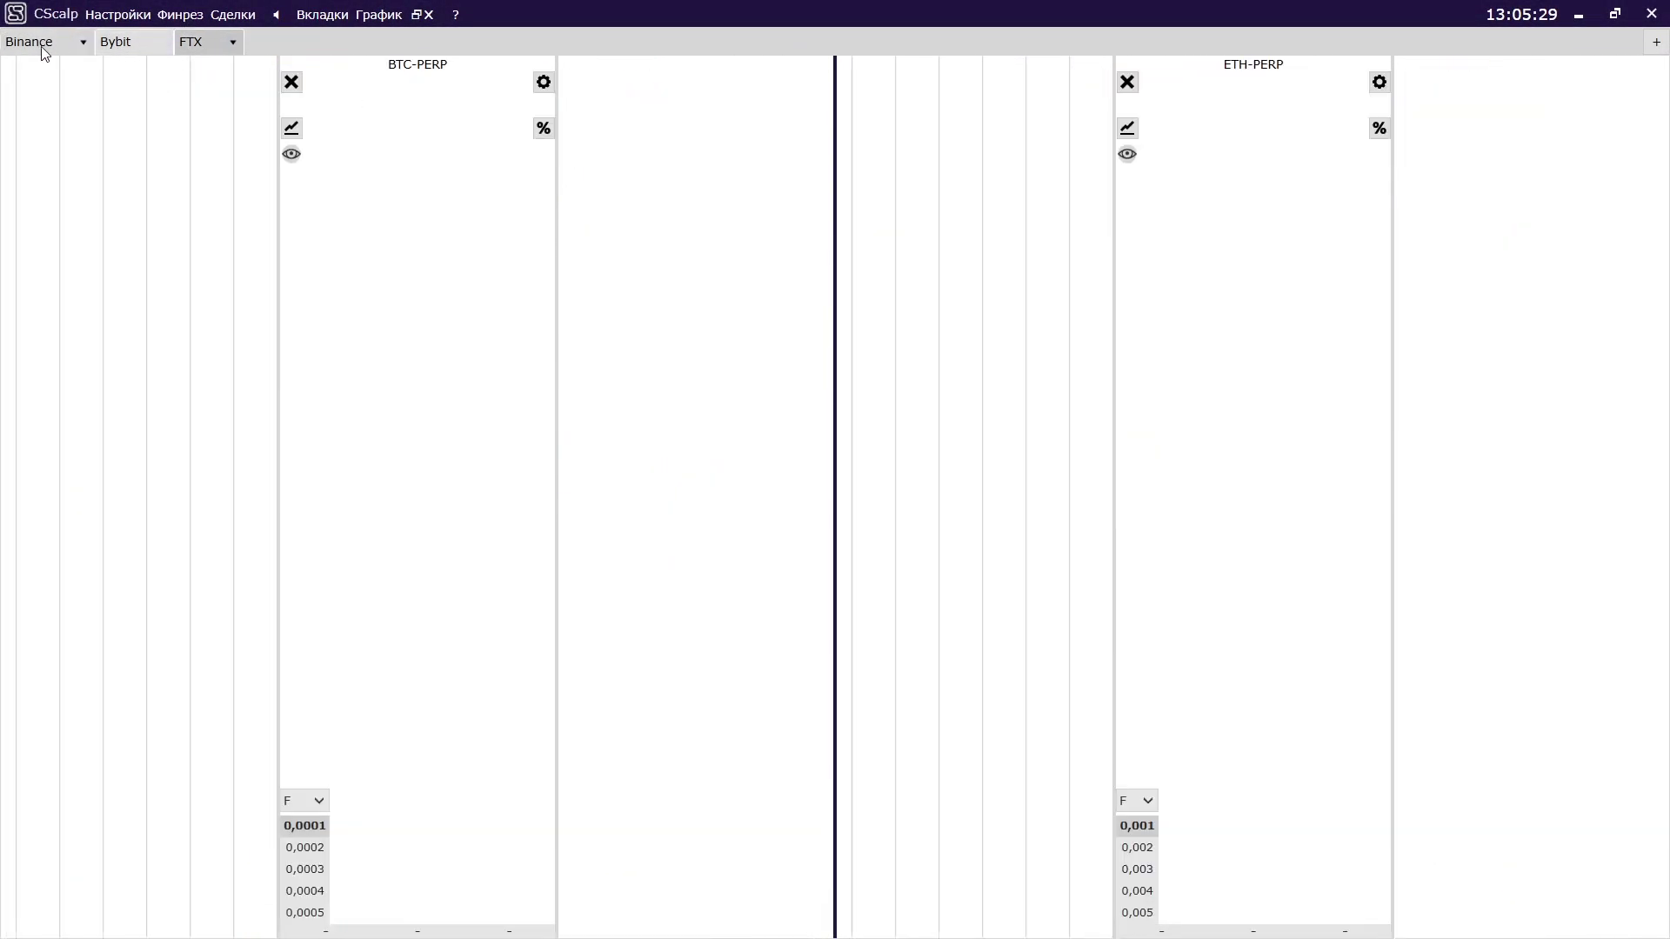
pyautogui.click(29, 47)
pyautogui.click(125, 51)
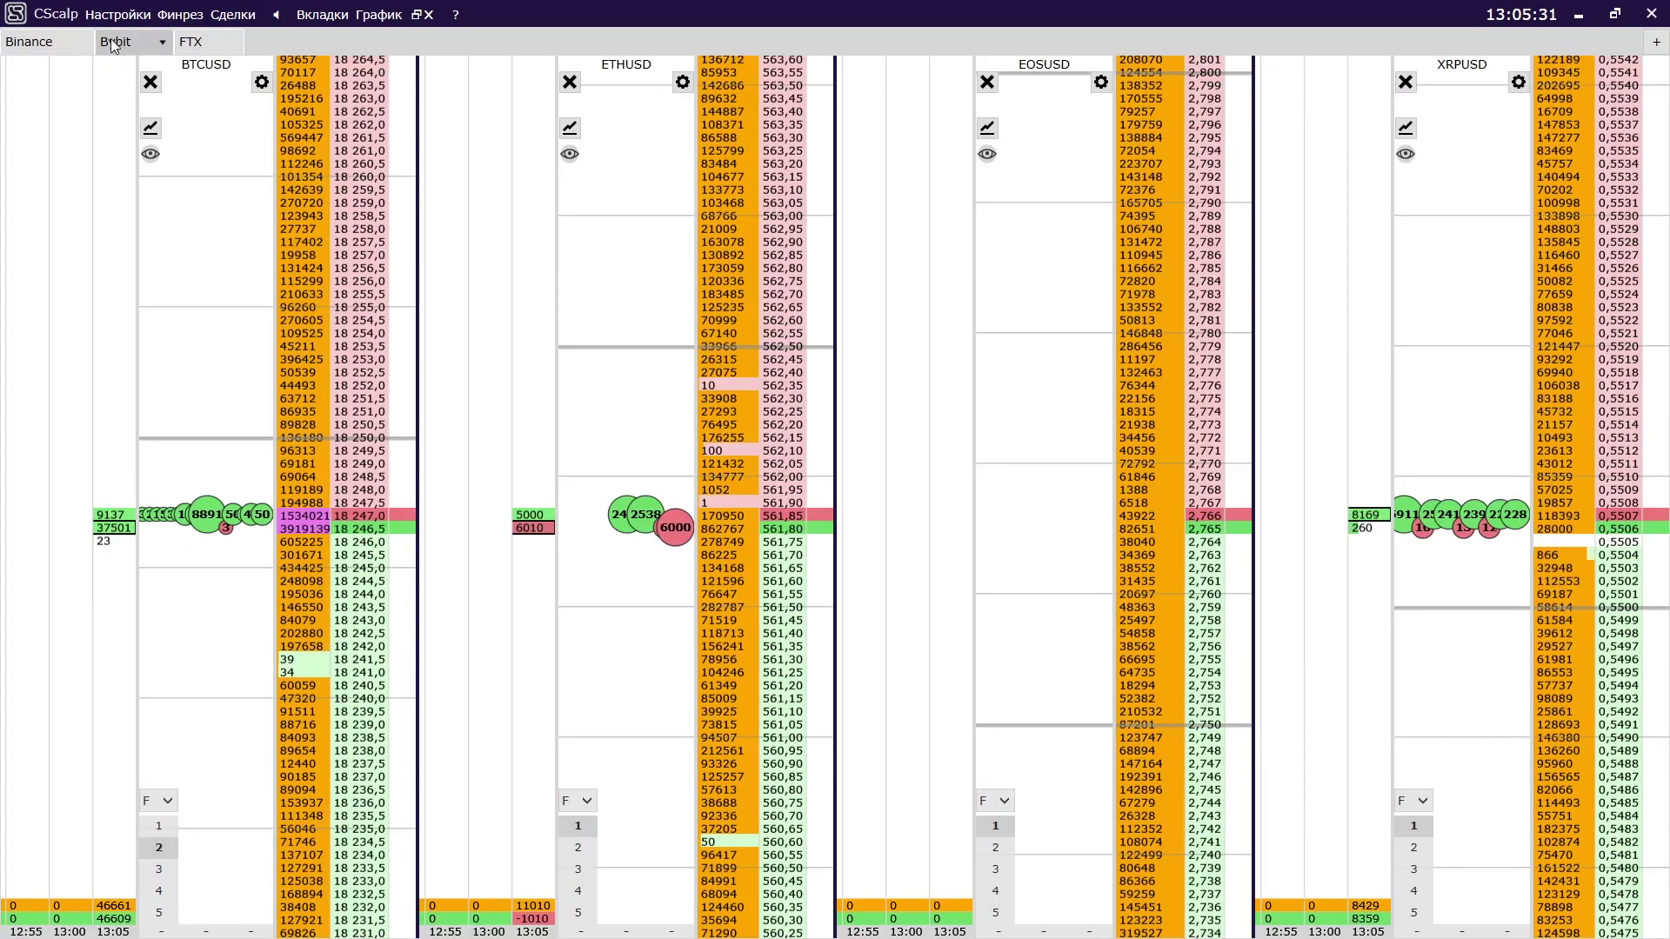
pyautogui.click(55, 43)
pyautogui.click(148, 48)
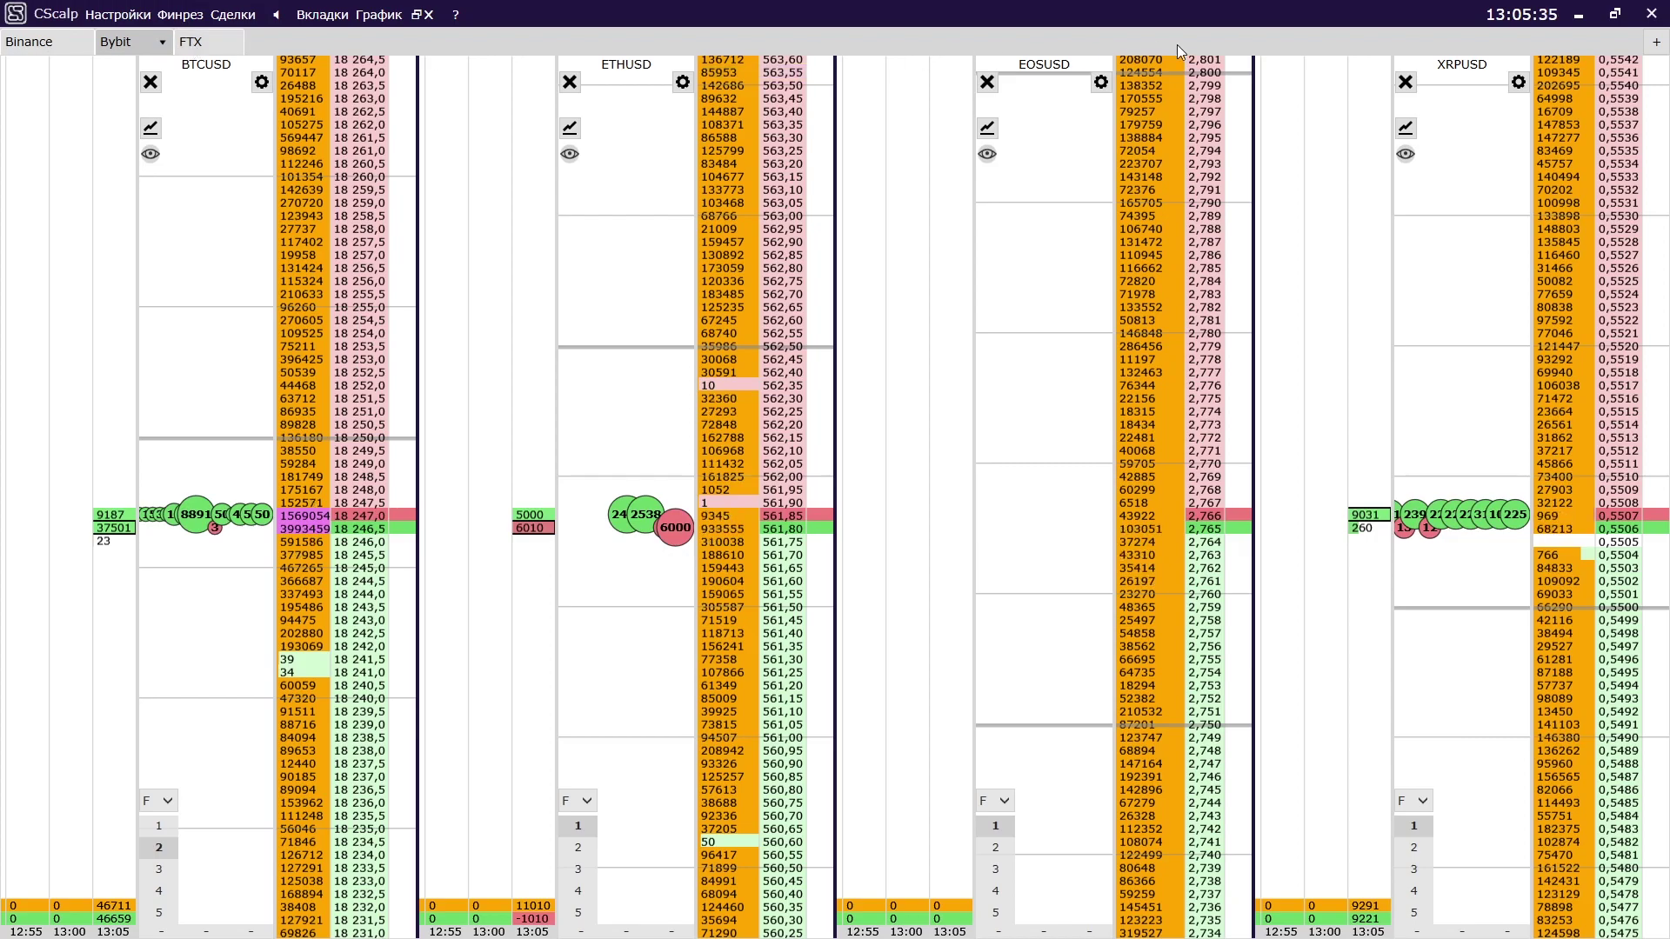
pyautogui.click(1657, 42)
pyautogui.moveTo(111, 70); pyautogui.dragTo(29, 75)
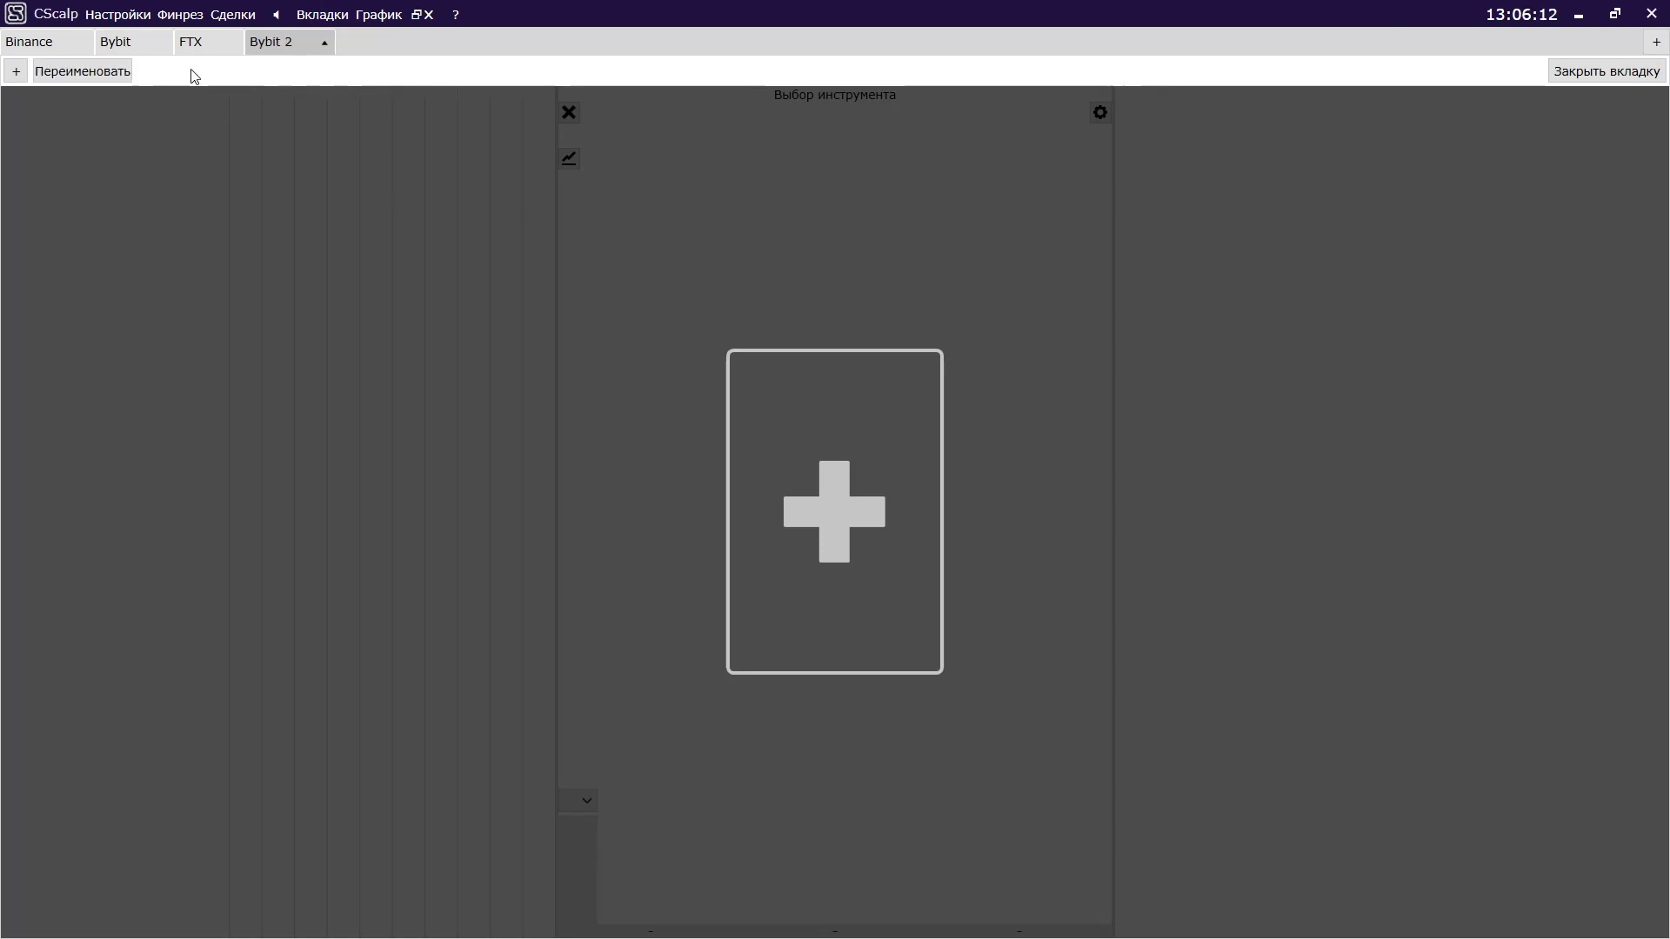
# Finish renaming the Bybit 2 tab and return to it from the Bybit workspace
pyautogui.click(324, 45)
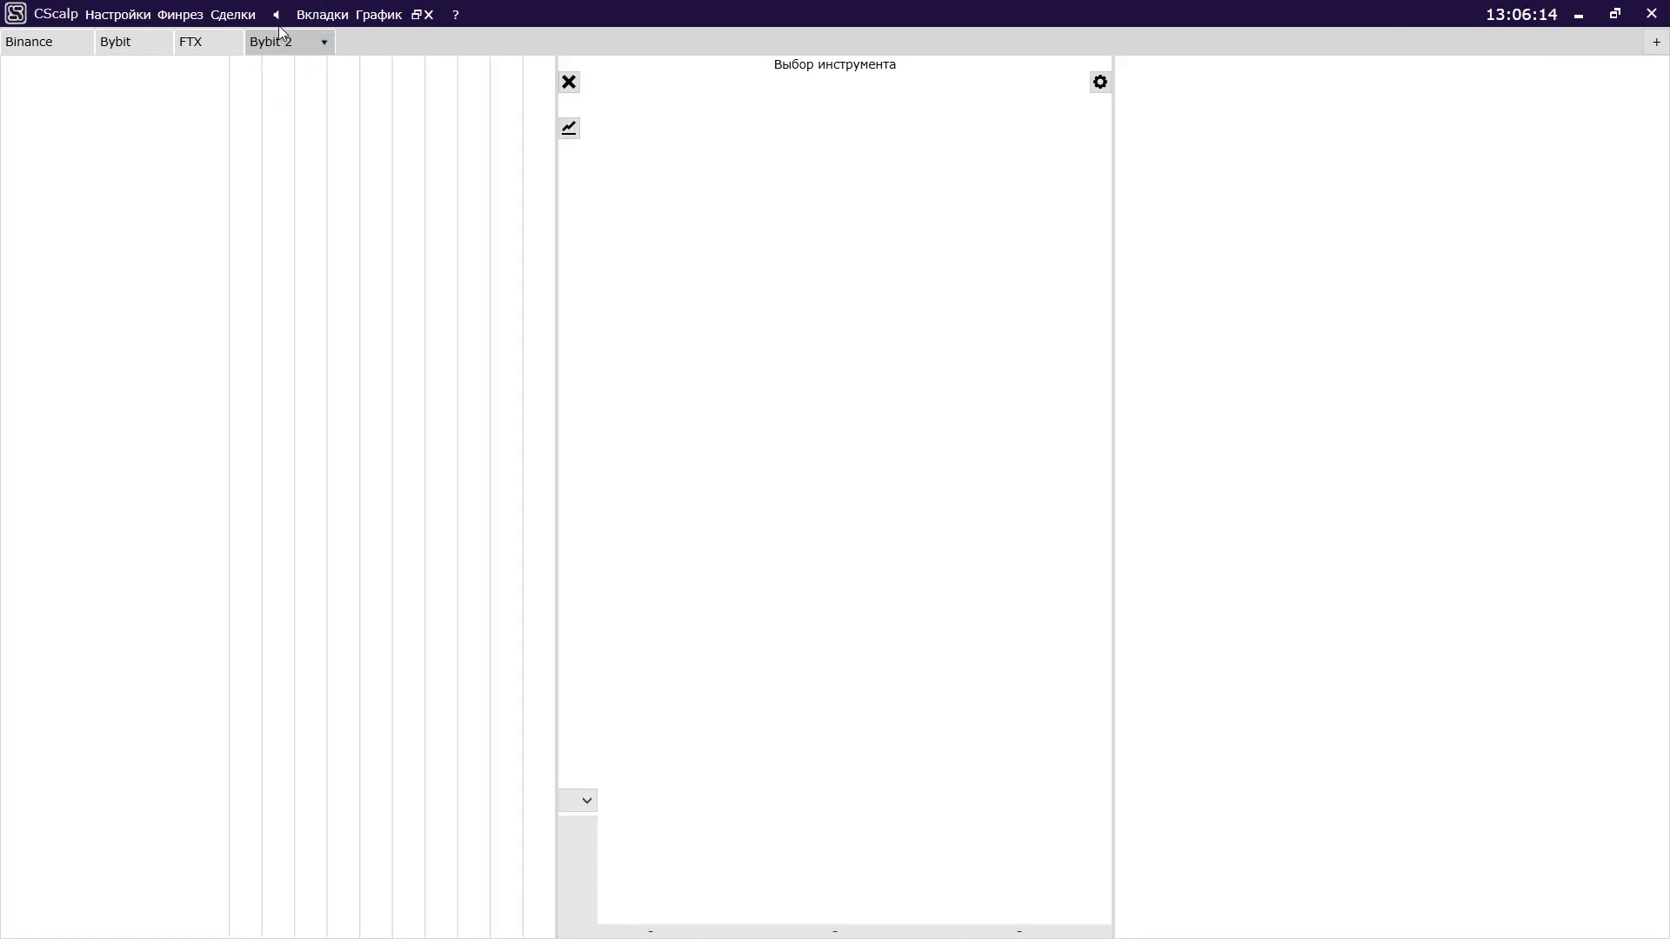
pyautogui.click(122, 42)
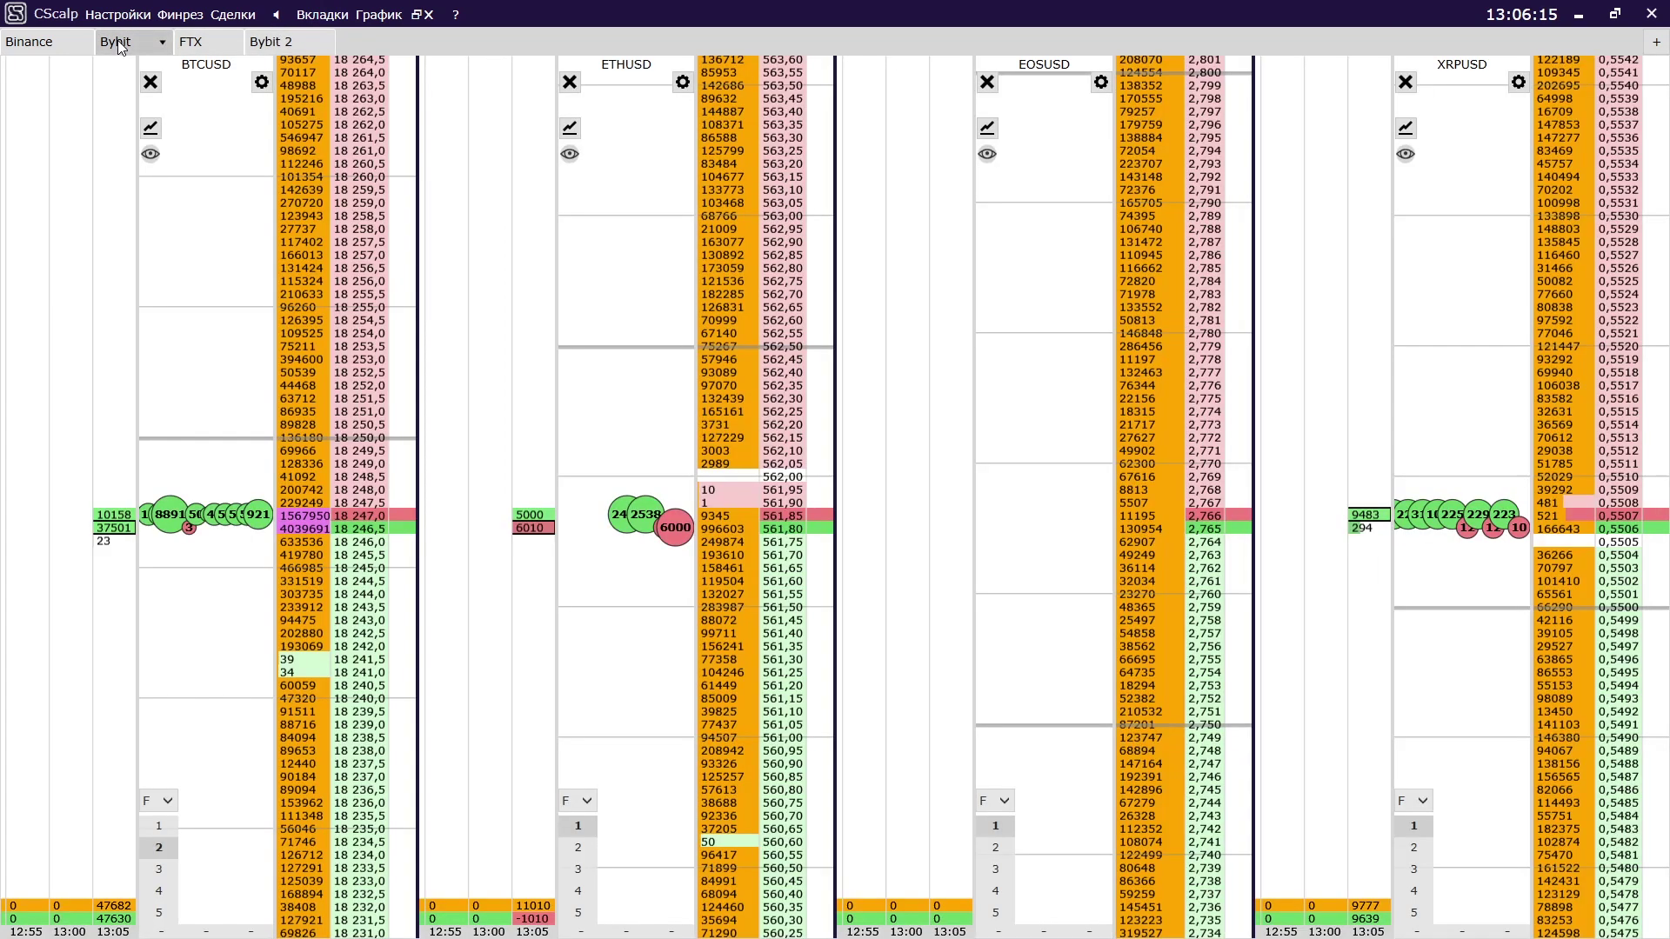
pyautogui.click(294, 50)
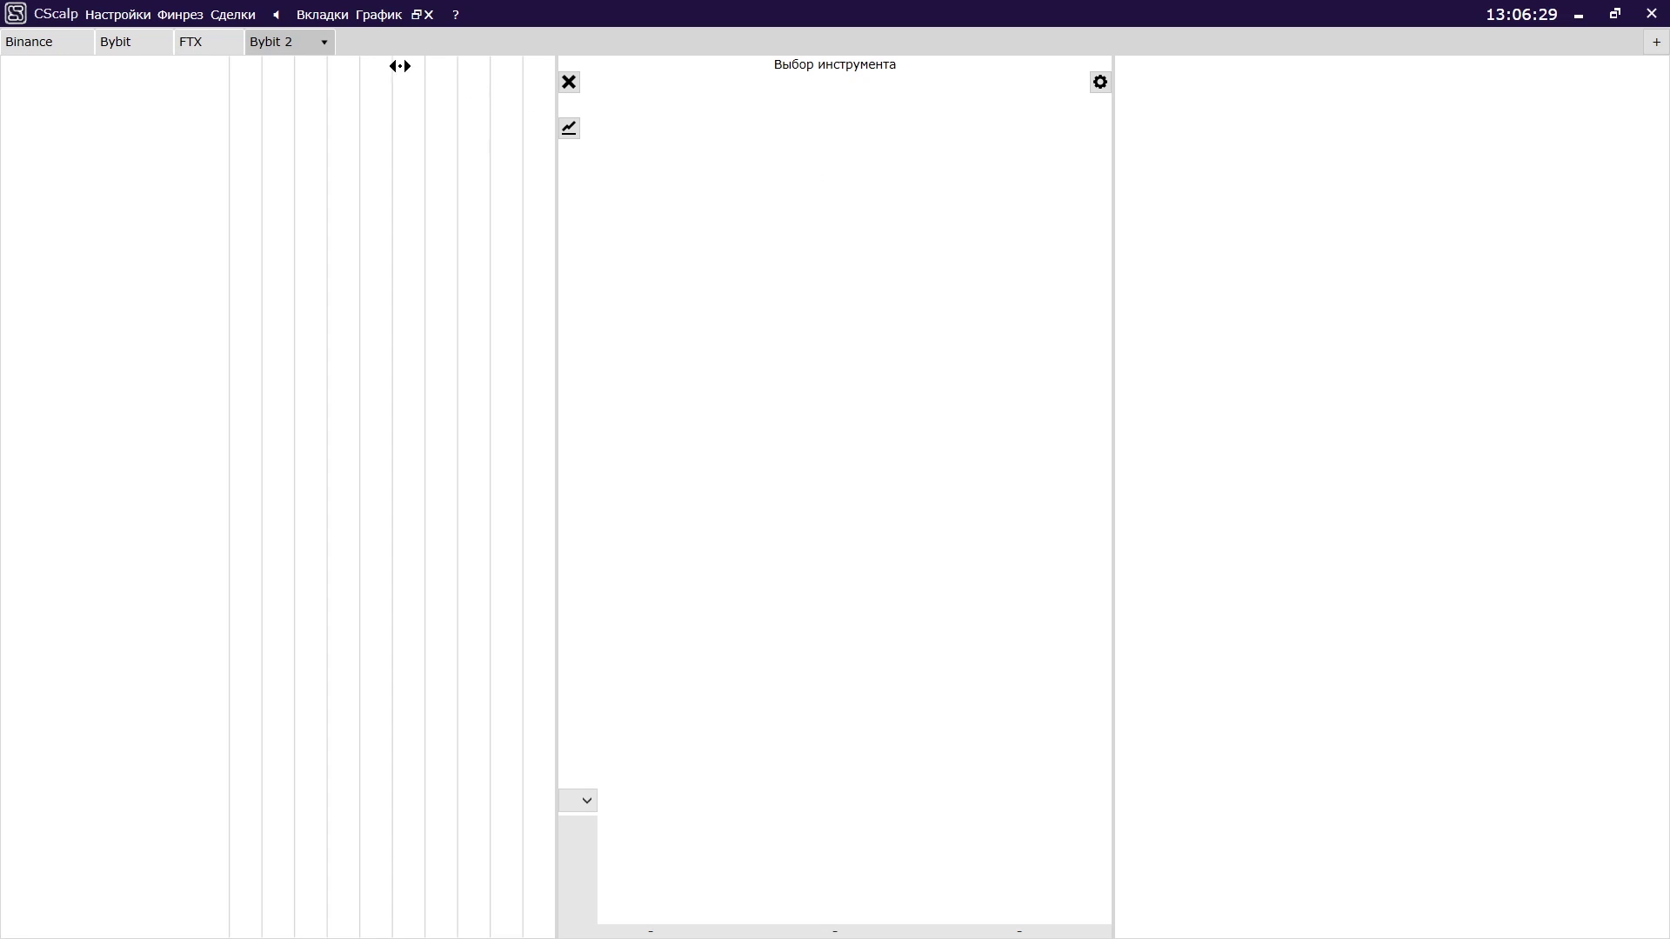
# Lay out the Bybit 2 tab as four empty instrument columns and bring up the first panel's instrument chooser
pyautogui.click(325, 45)
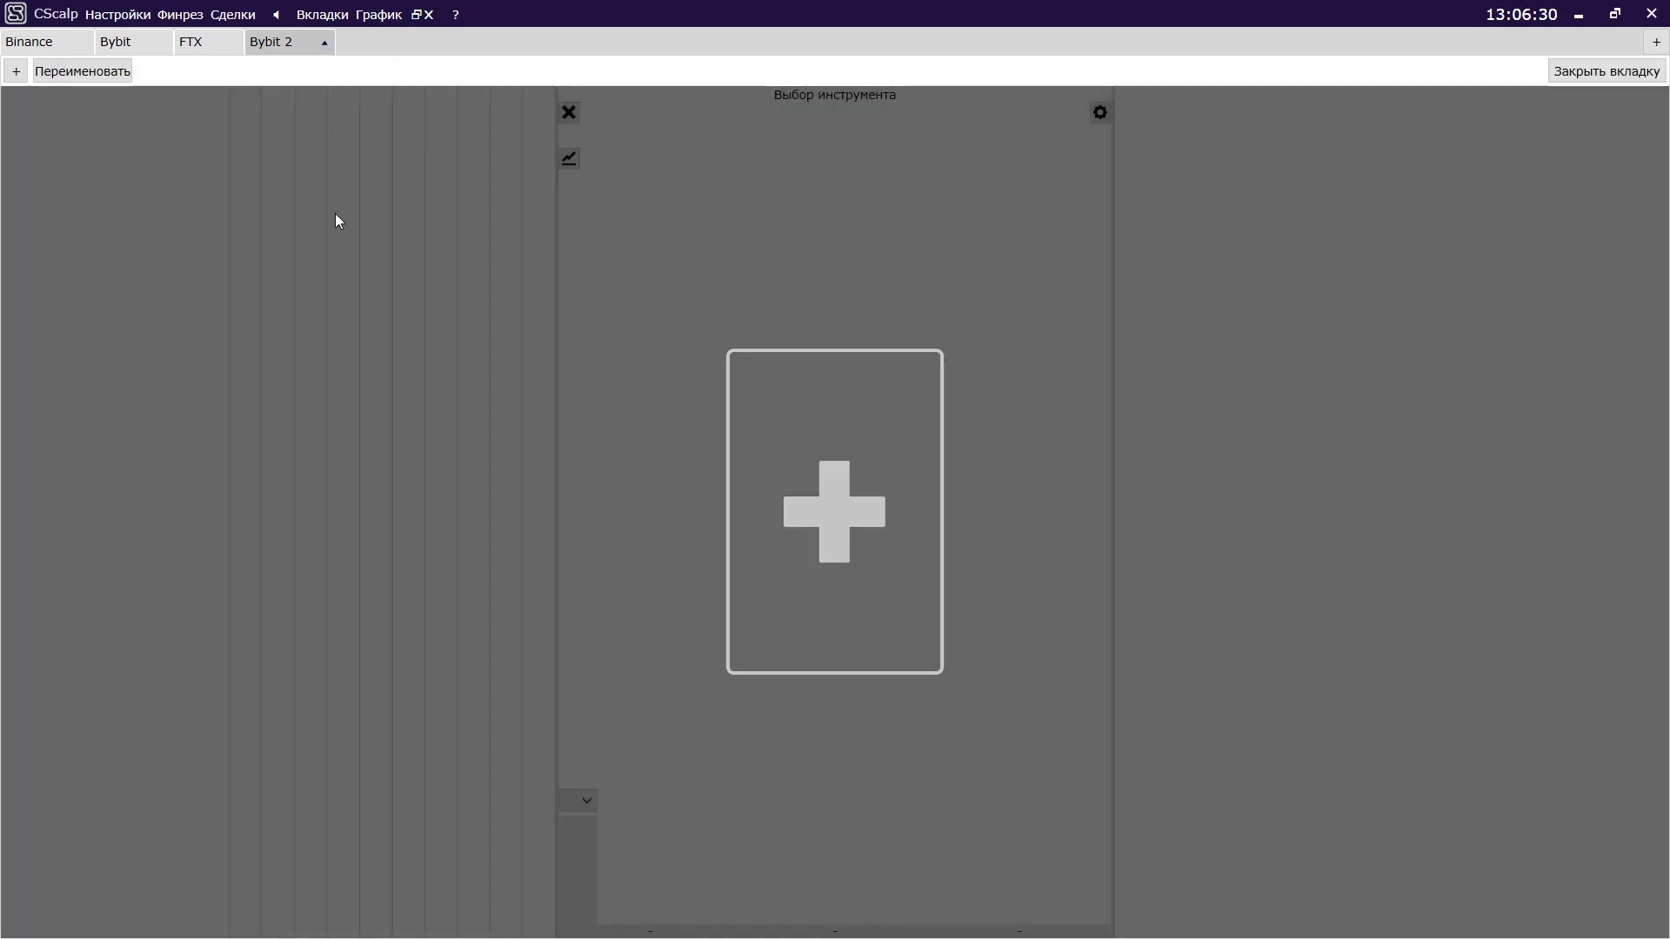
pyautogui.click(839, 519)
pyautogui.click(838, 522)
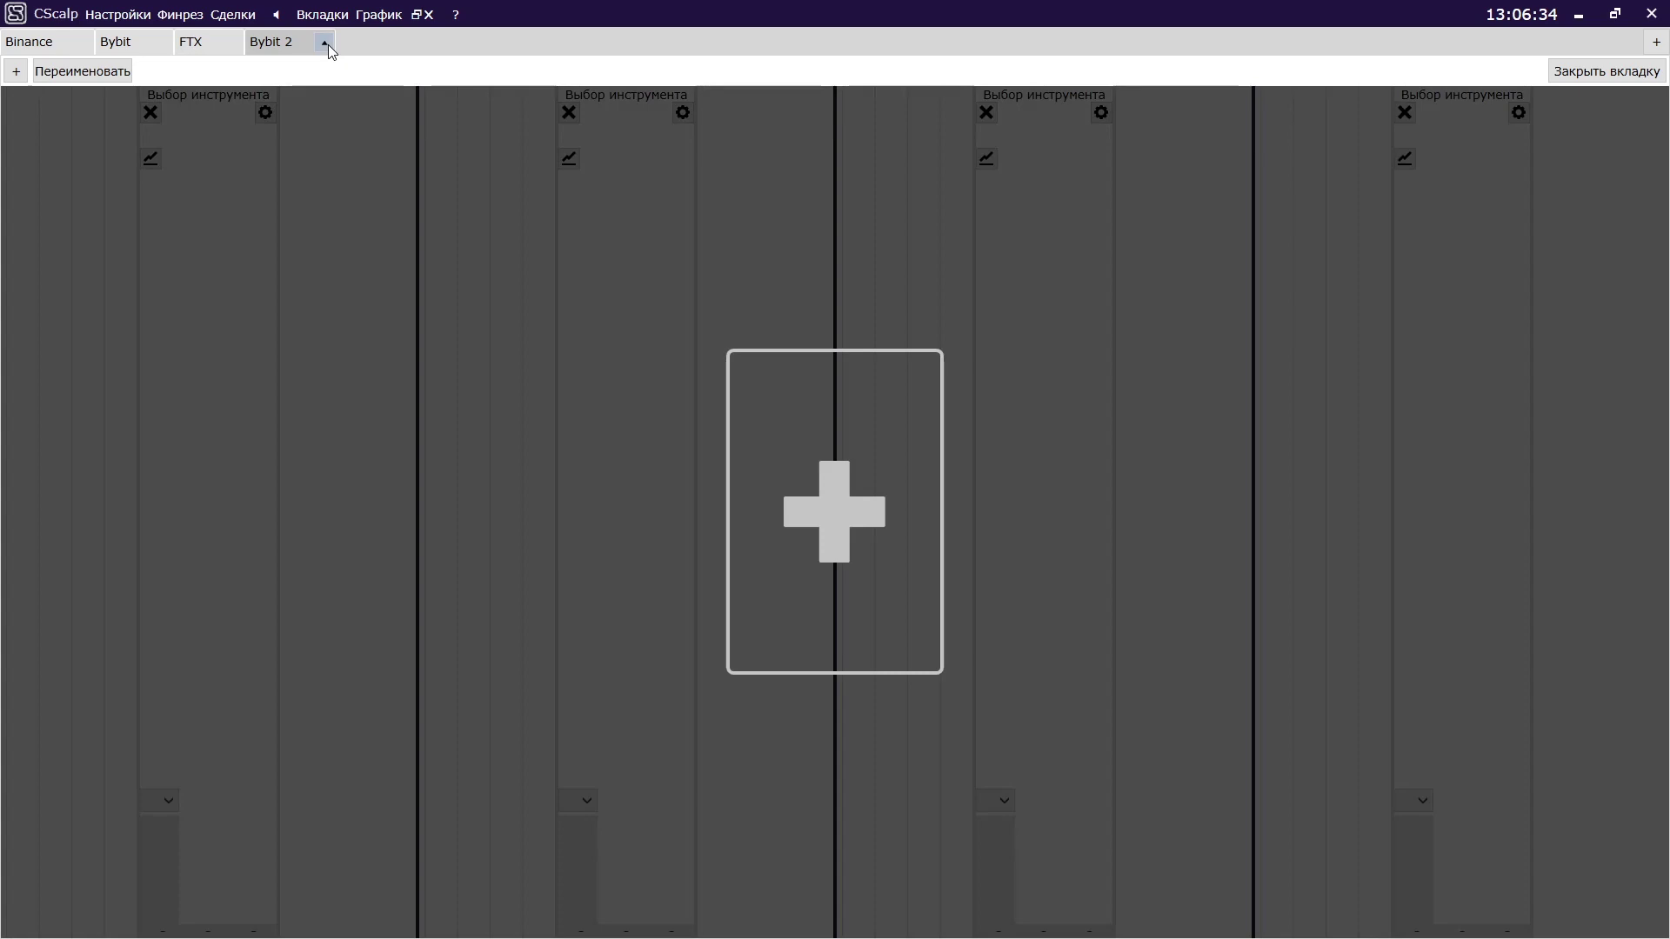
pyautogui.click(325, 44)
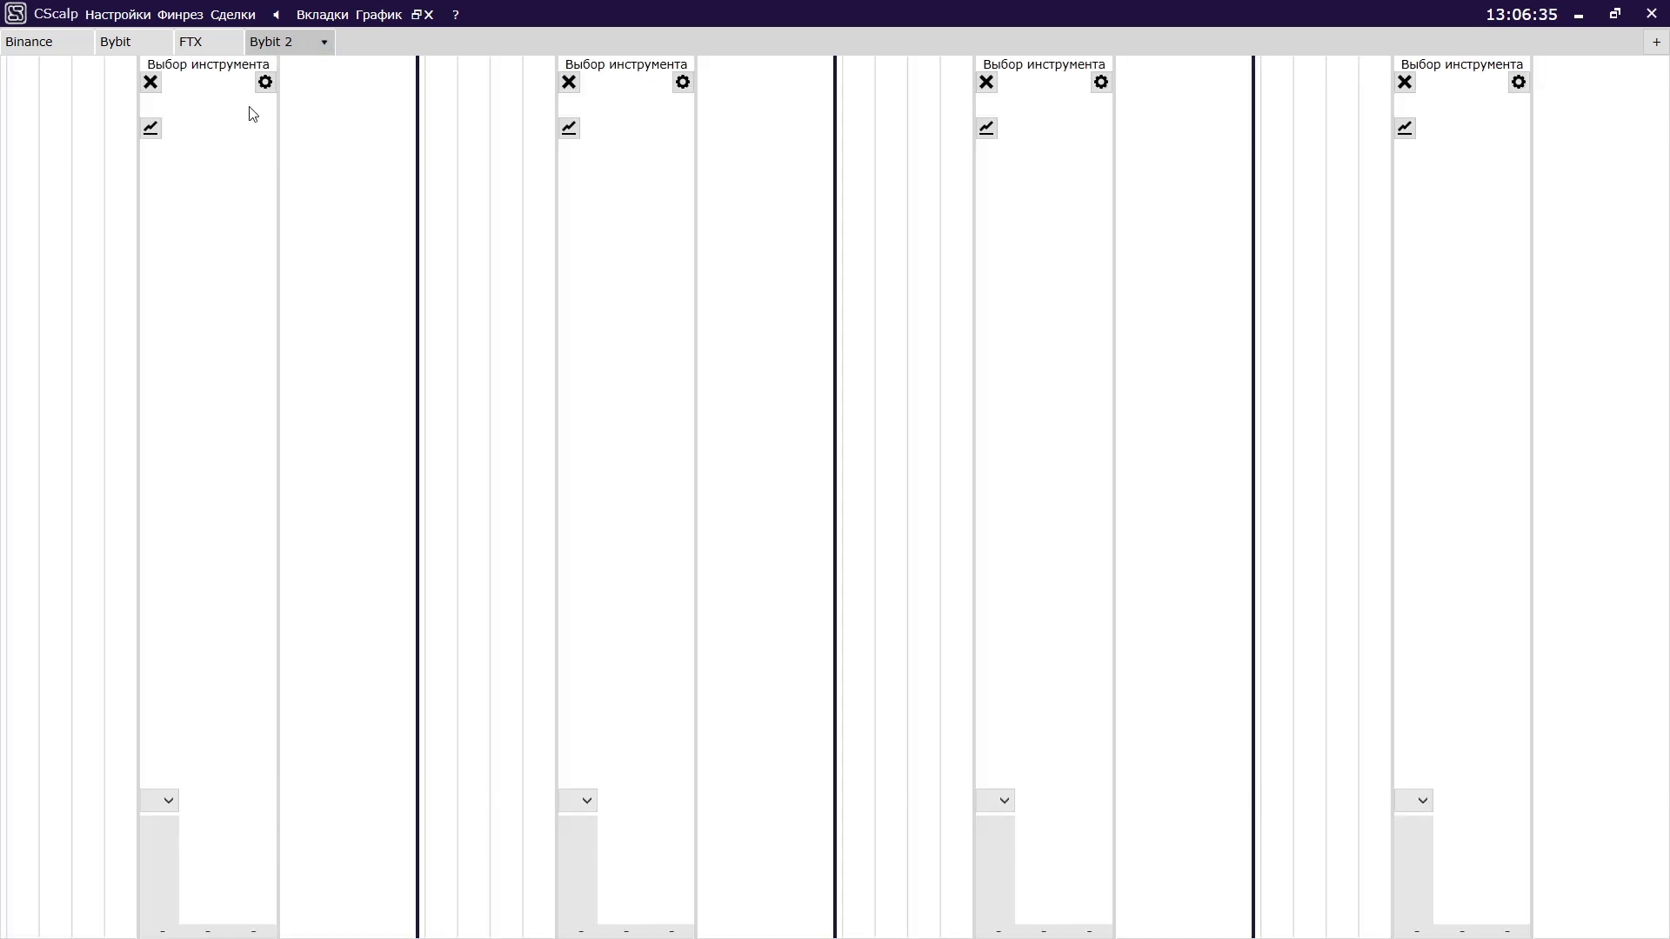
pyautogui.click(265, 270)
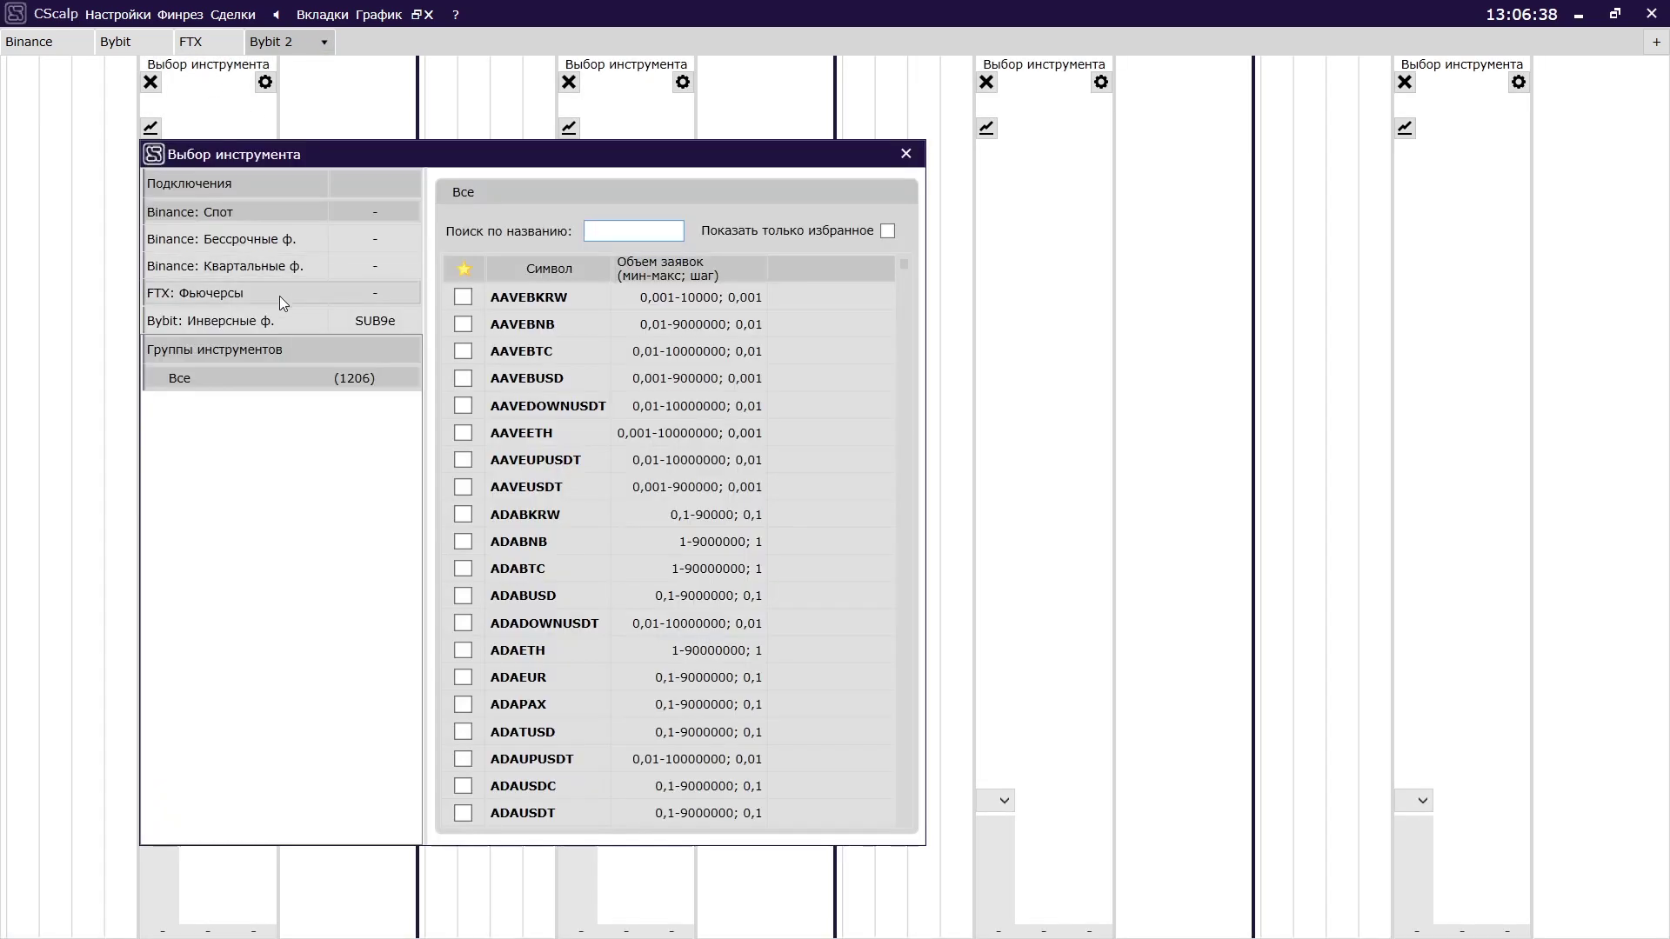
# Place BTCUSD, EOSUSD and ETHUSD from Bybit inverse futures into panels one to three
pyautogui.click(254, 322)
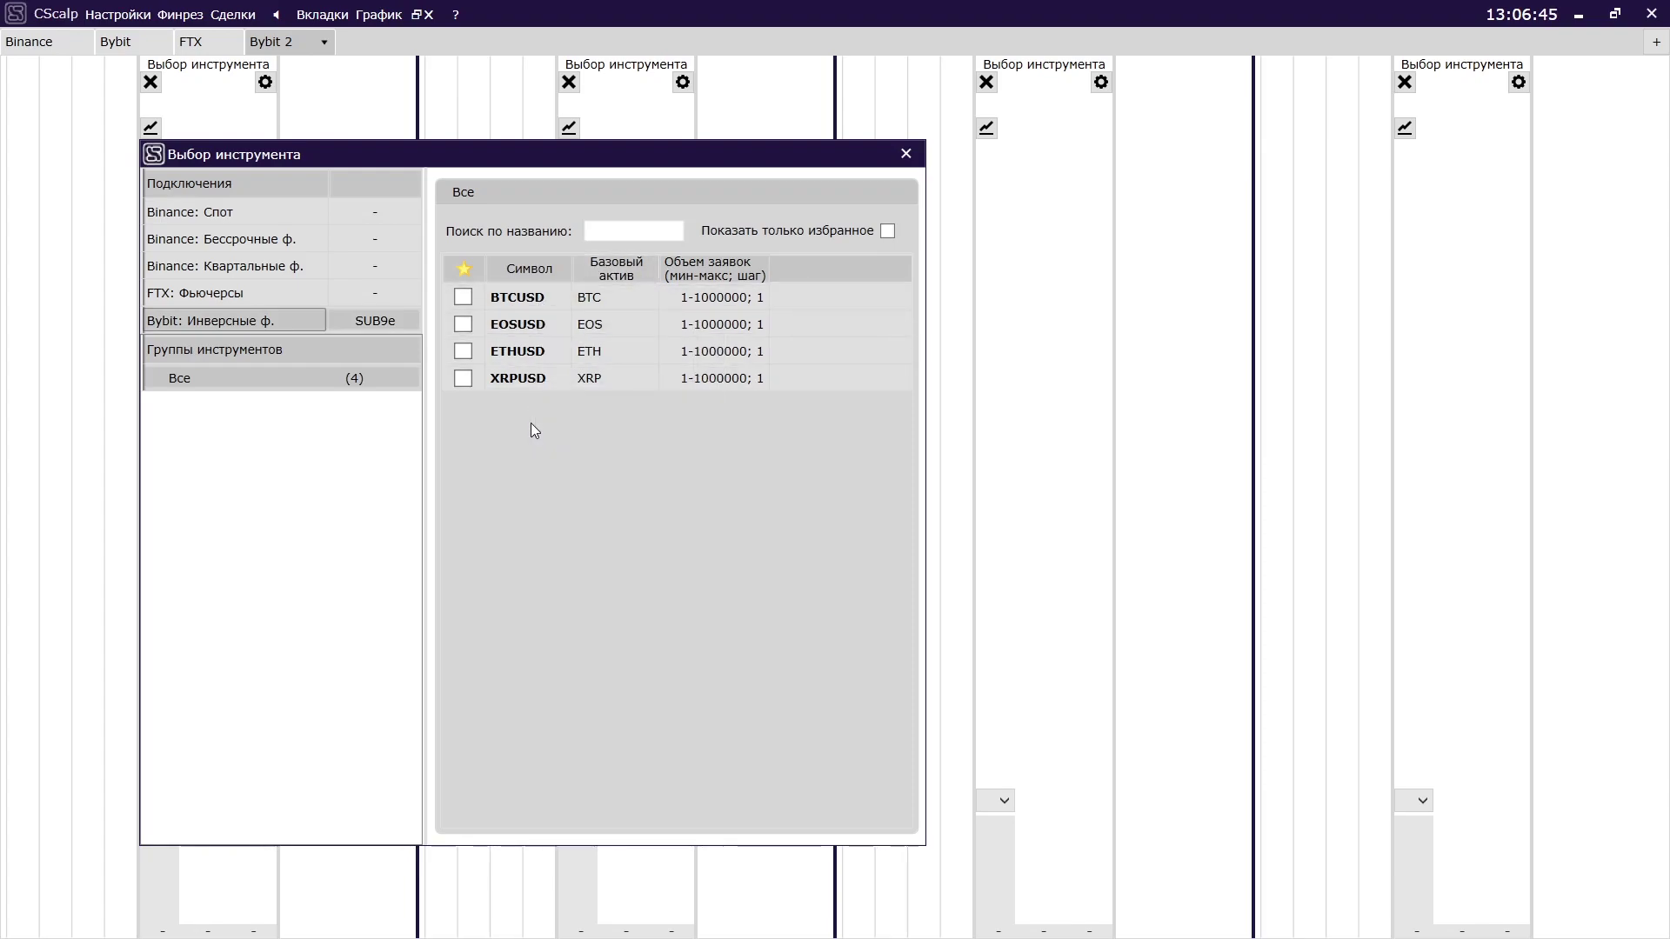
pyautogui.click(520, 295)
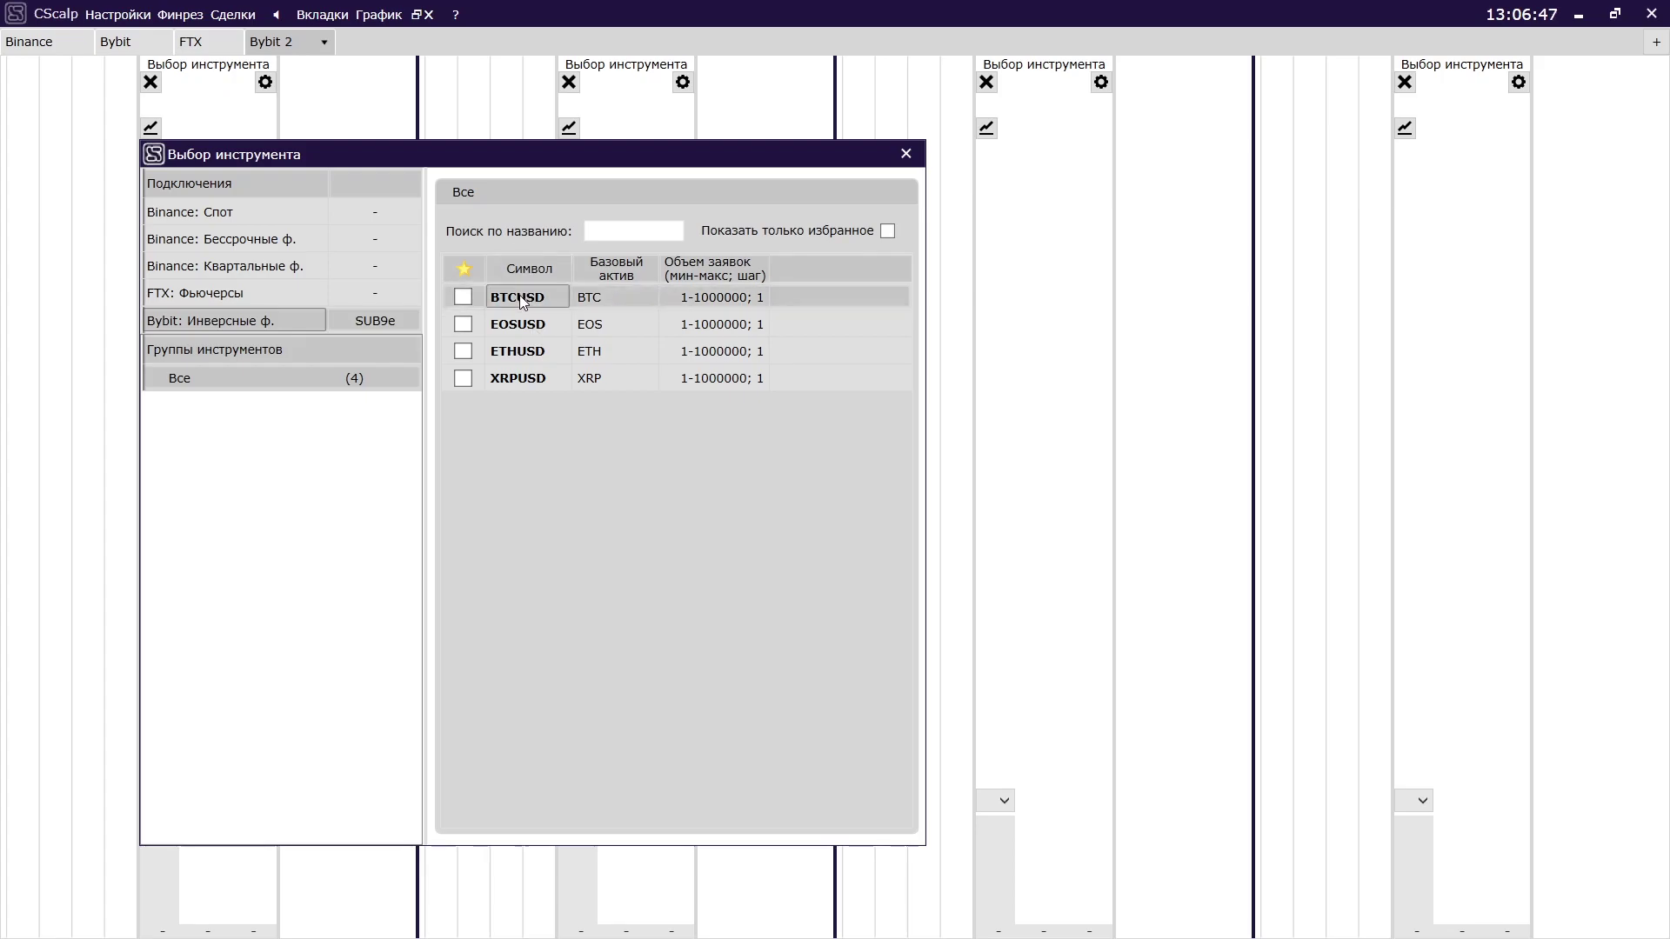
pyautogui.moveTo(331, 121); pyautogui.dragTo(333, 124)
pyautogui.moveTo(521, 324); pyautogui.dragTo(627, 108)
pyautogui.moveTo(513, 359); pyautogui.dragTo(1477, 386)
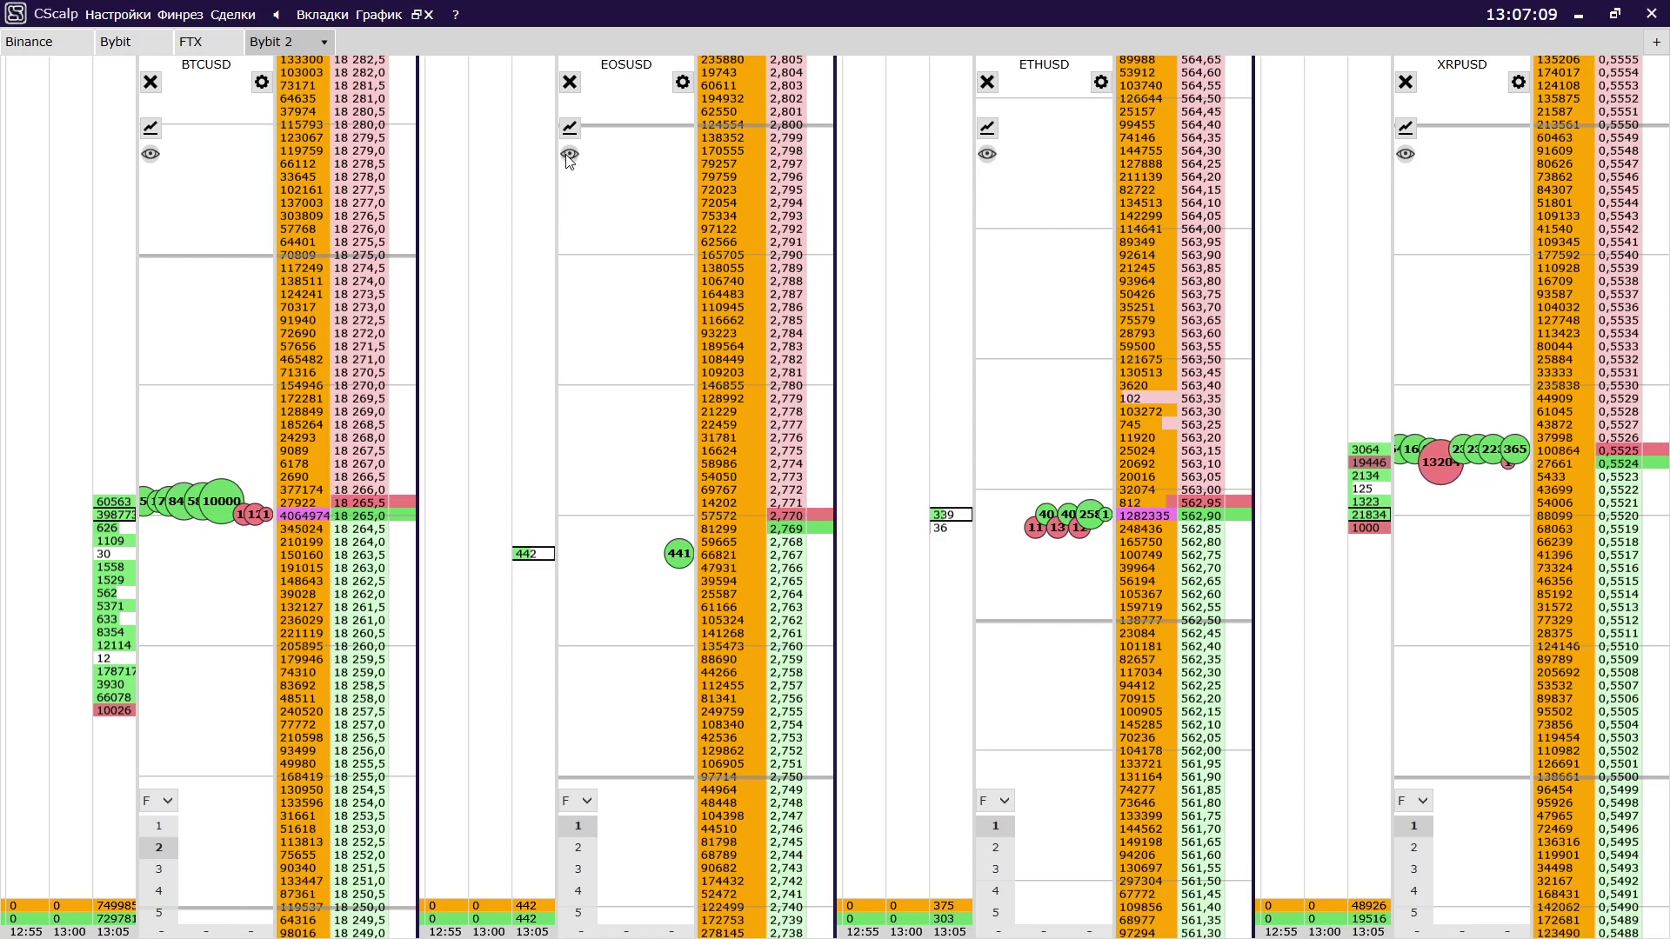
# Open CScalp settings showing the Binance, FTX and Bybit exchange connections
pyautogui.moveTo(570, 156)
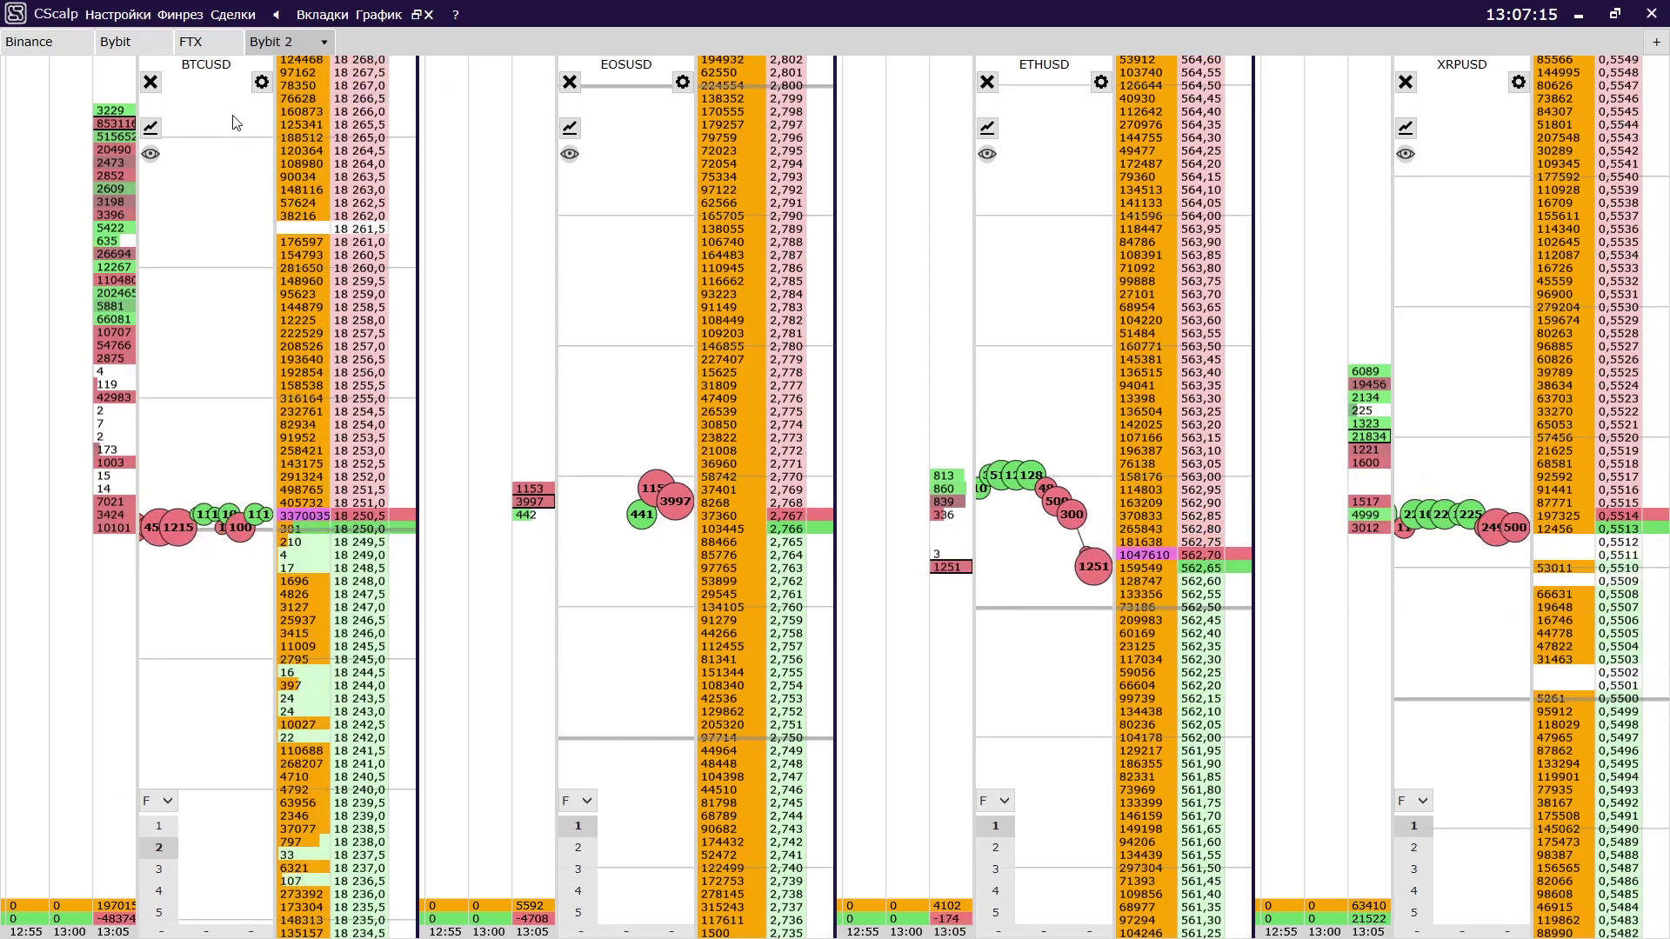
pyautogui.click(118, 14)
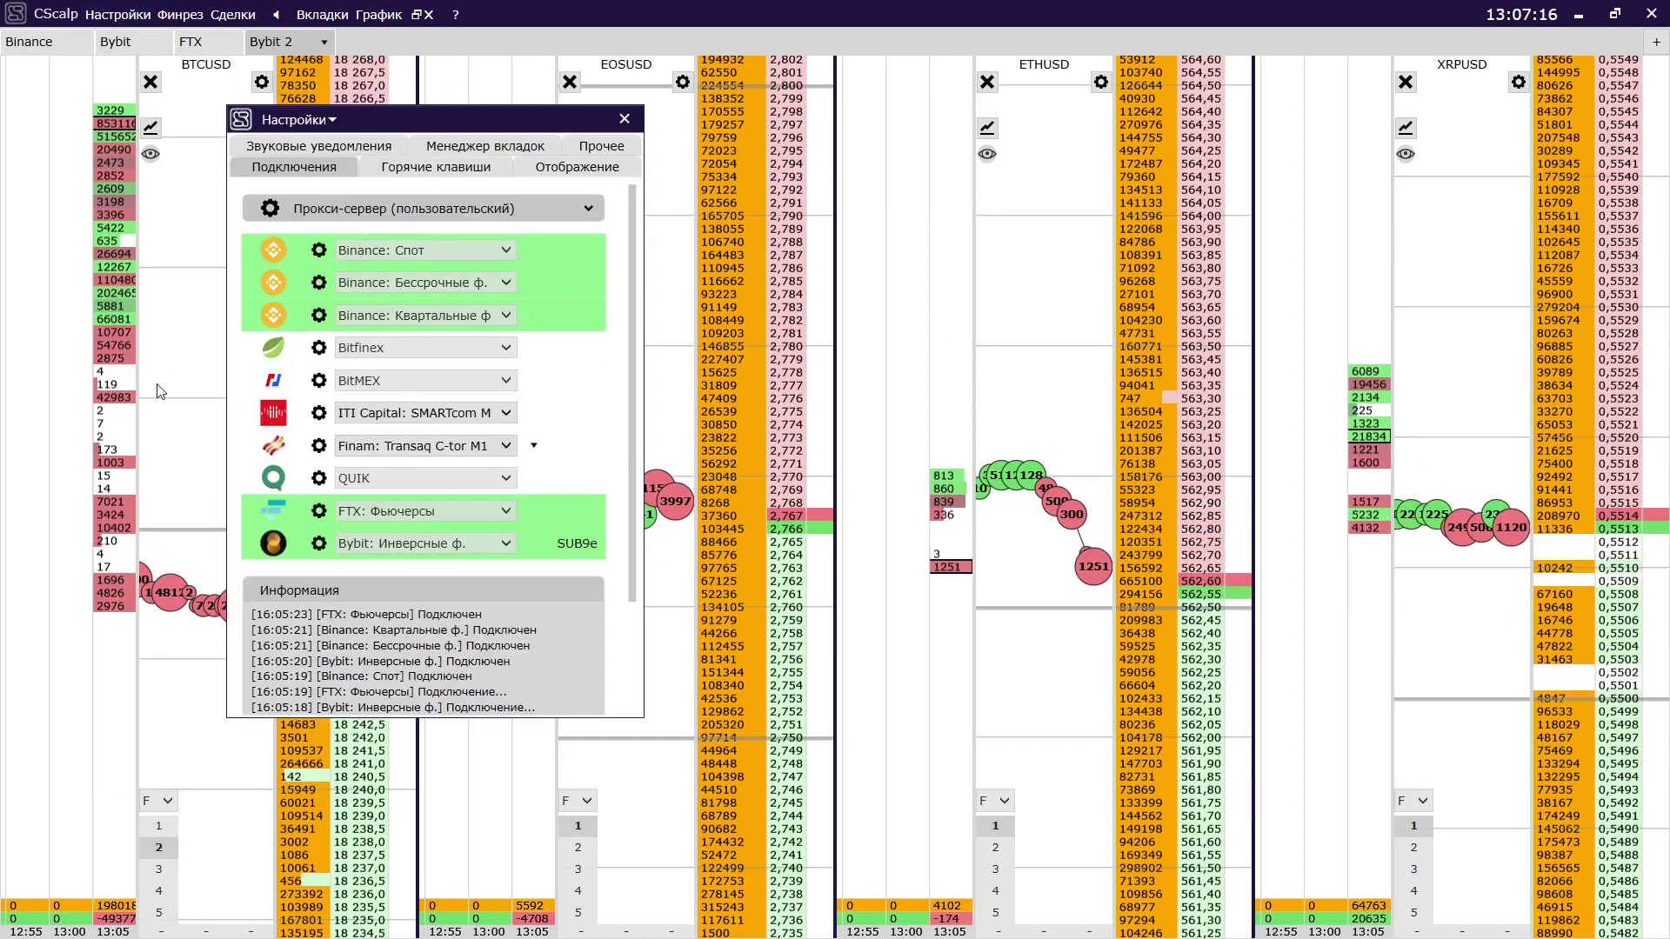
# Switch off 'Только просмотр' on the Bybit: Инверсные ф. connection to allow trading
pyautogui.click(316, 548)
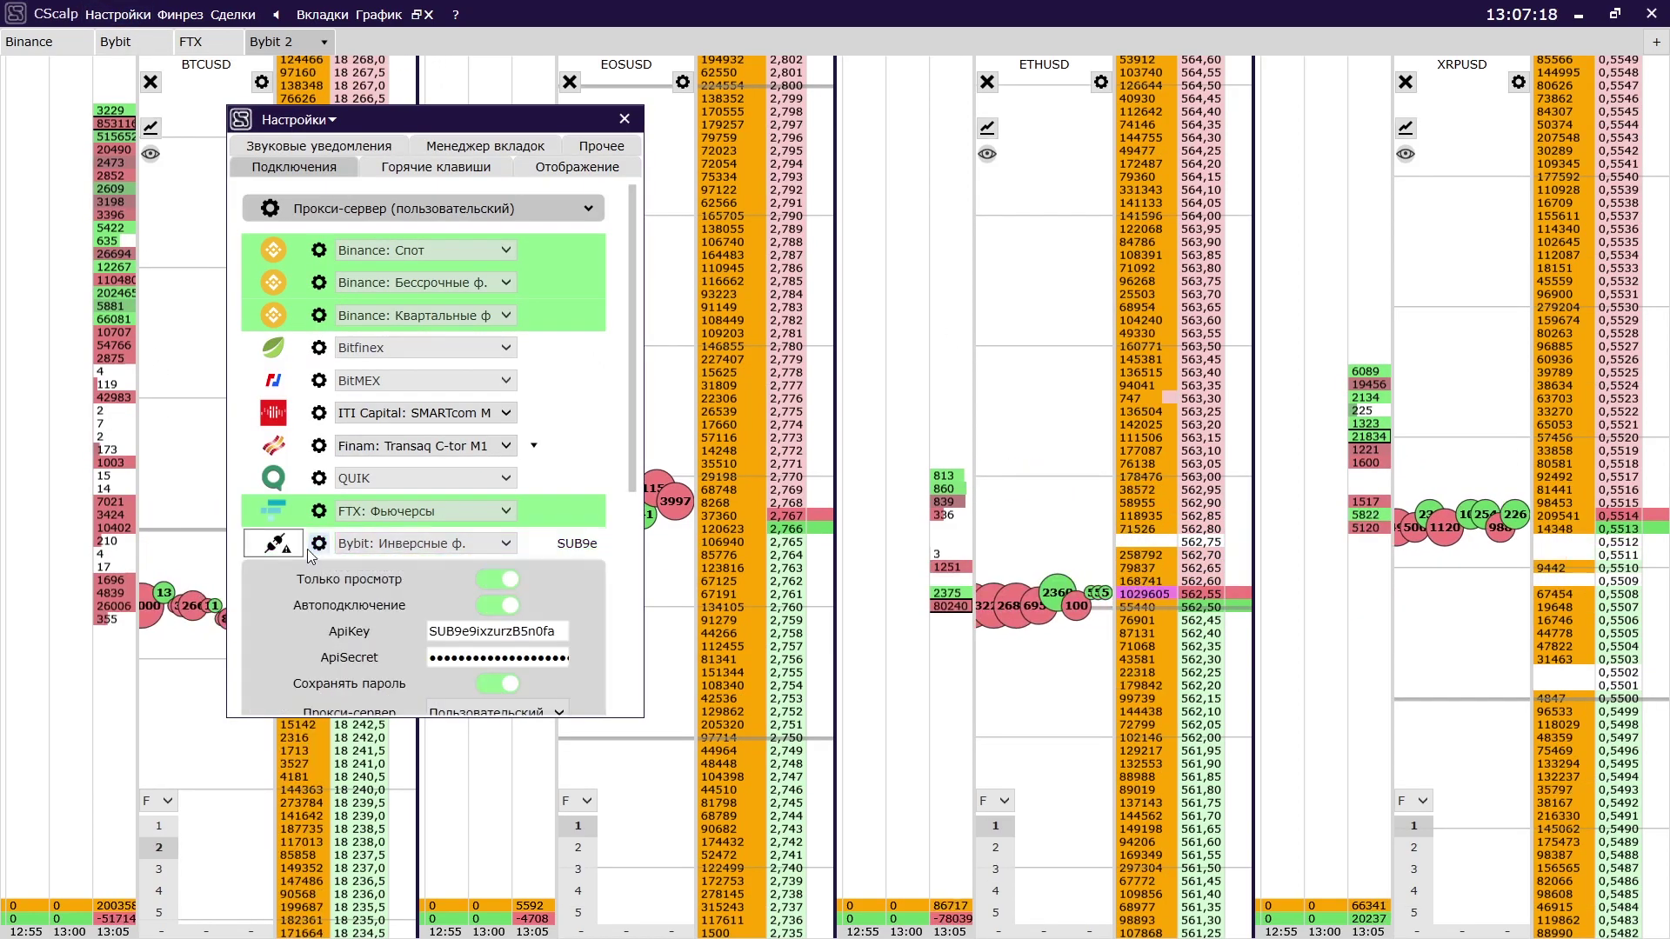
pyautogui.click(484, 579)
pyautogui.scroll(-1, 522, 575)
pyautogui.scroll(-2, 571, 557)
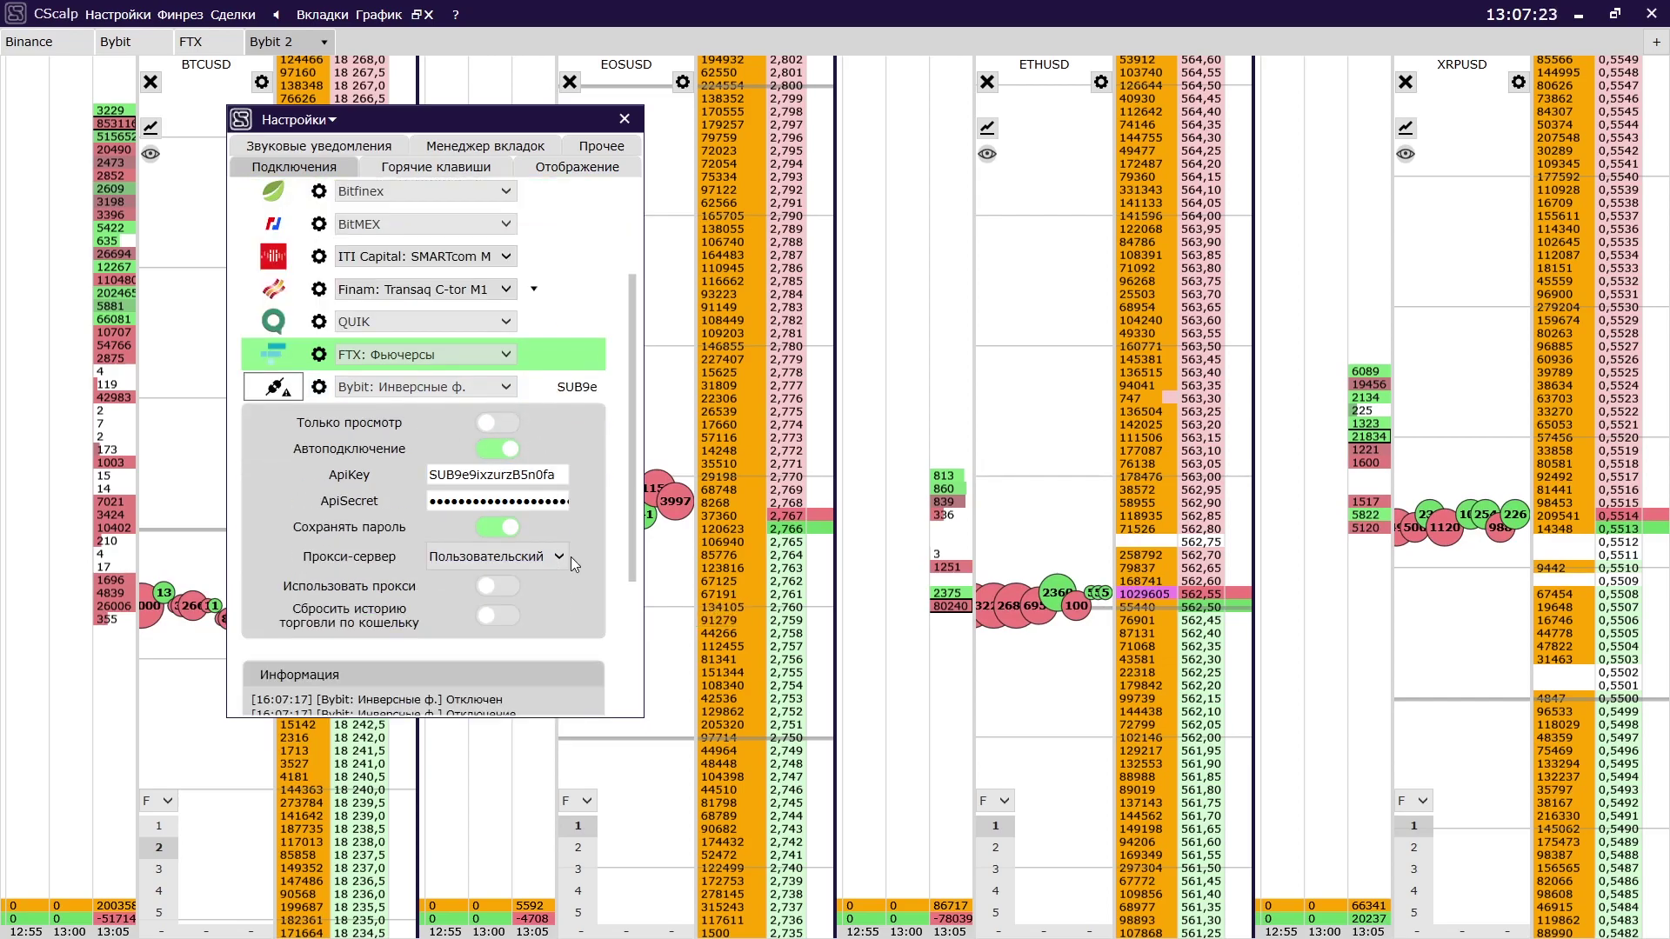